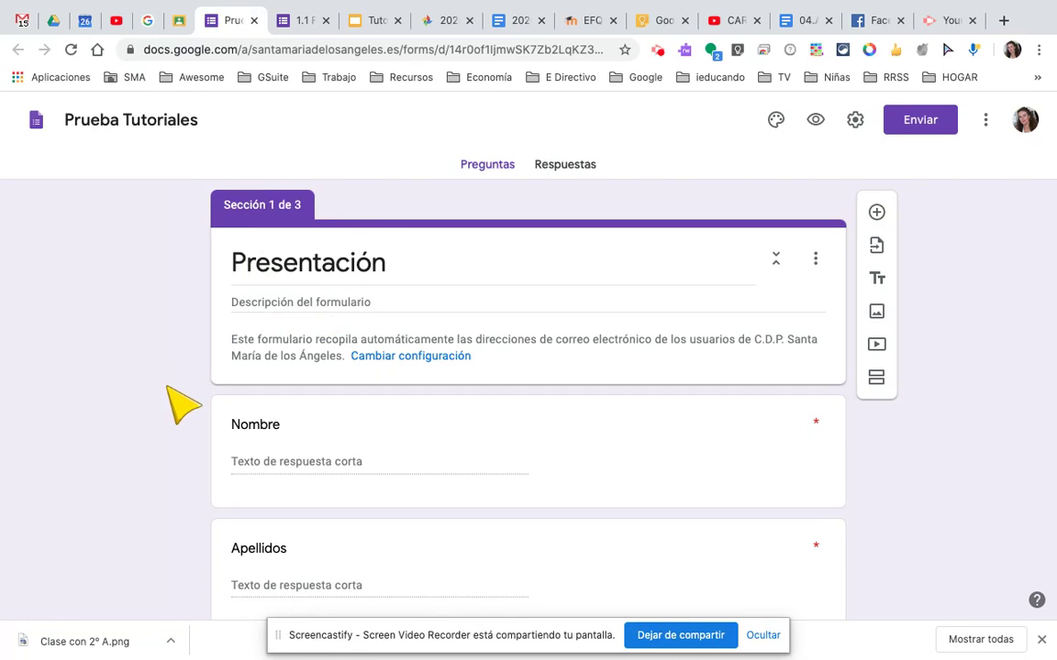
Step: Examine section 1 of the form and the settings of its required short-answer questions "Nombre" and "Apellidos"
scroll(180, 372, down, 2)
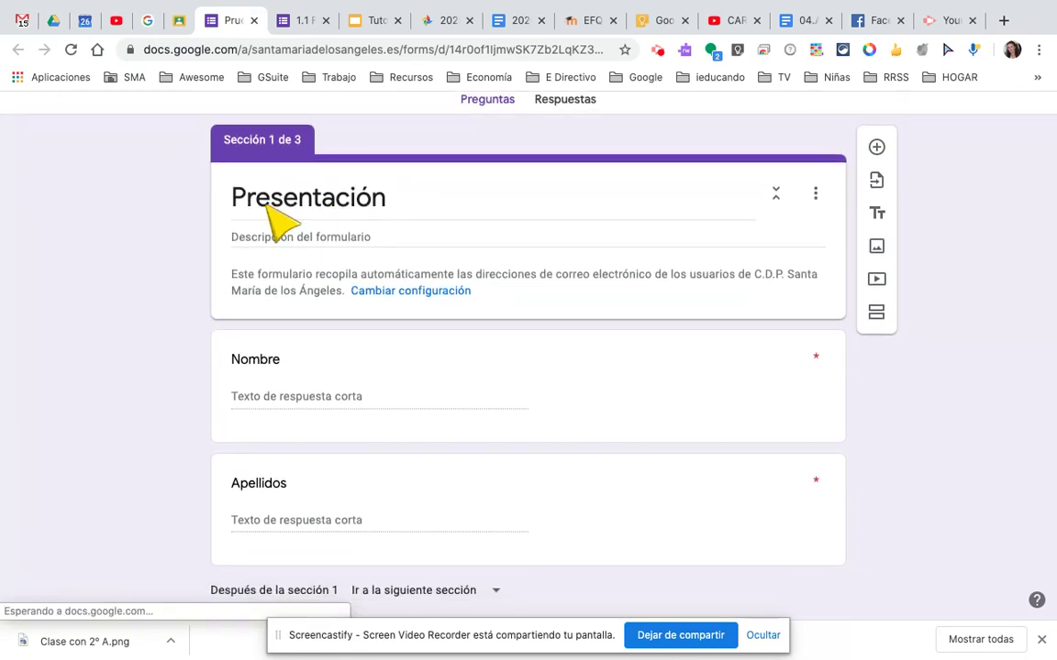
click(364, 234)
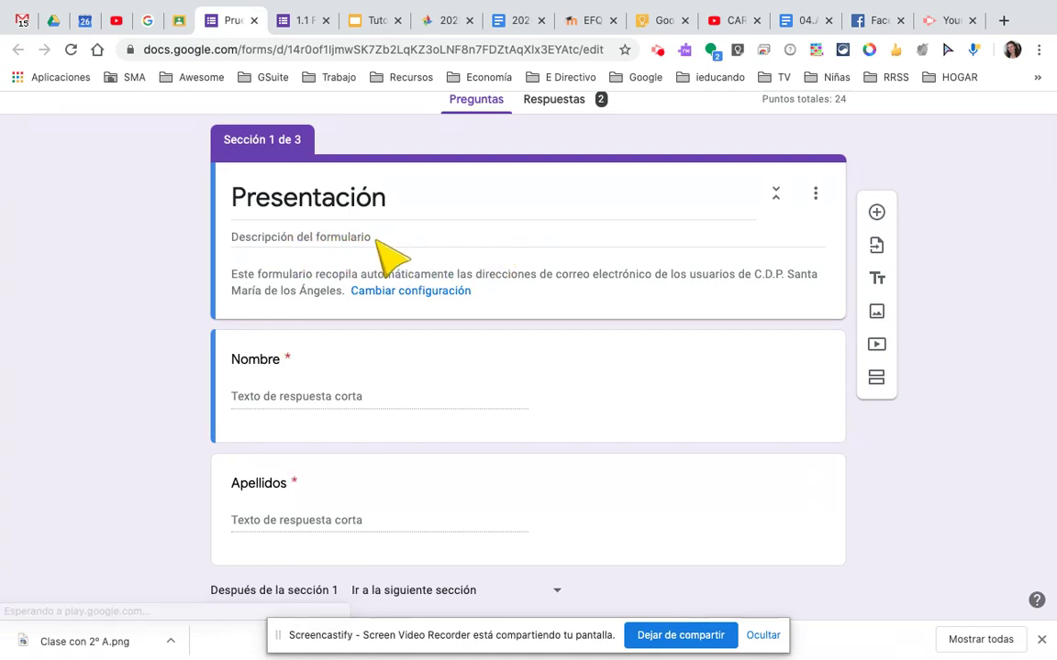
scroll(397, 374, down, 1)
scroll(410, 392, up, 1)
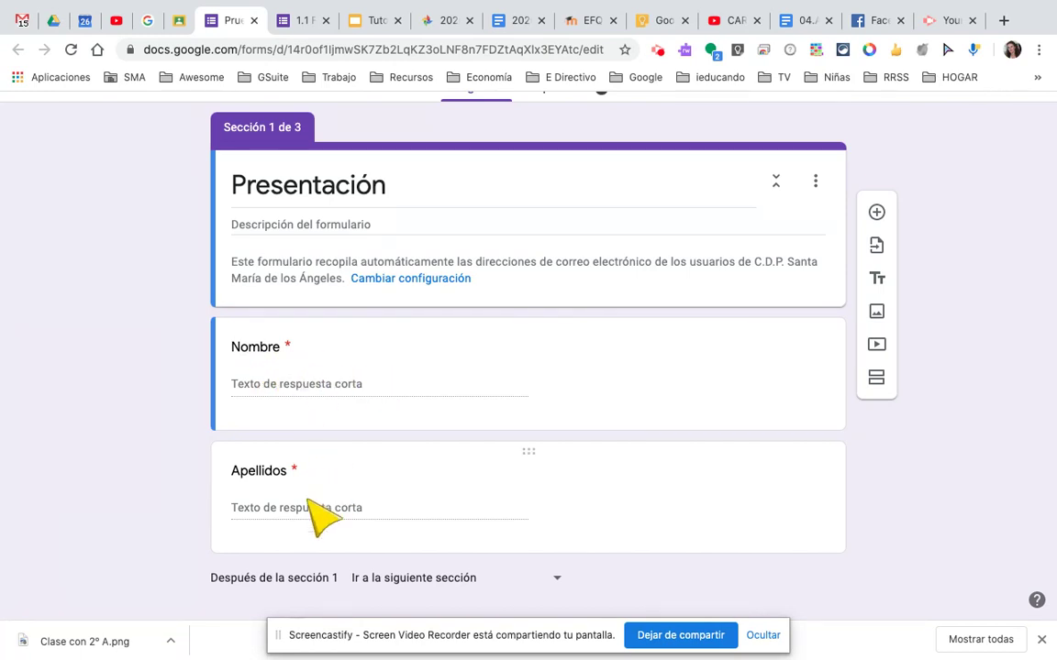
scroll(346, 505, down, 1)
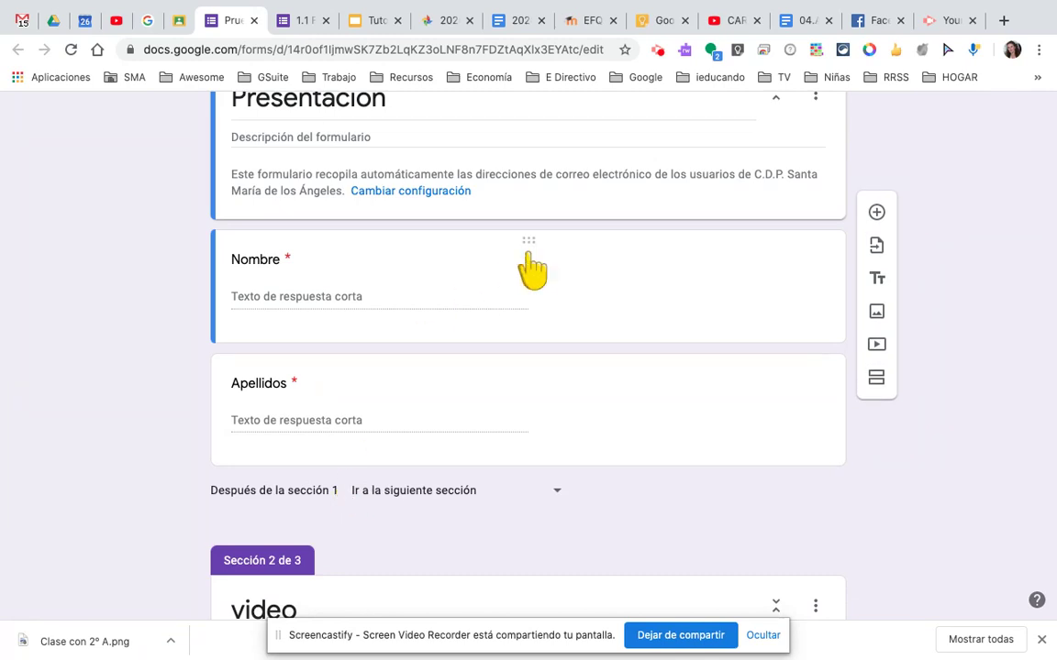
click(531, 272)
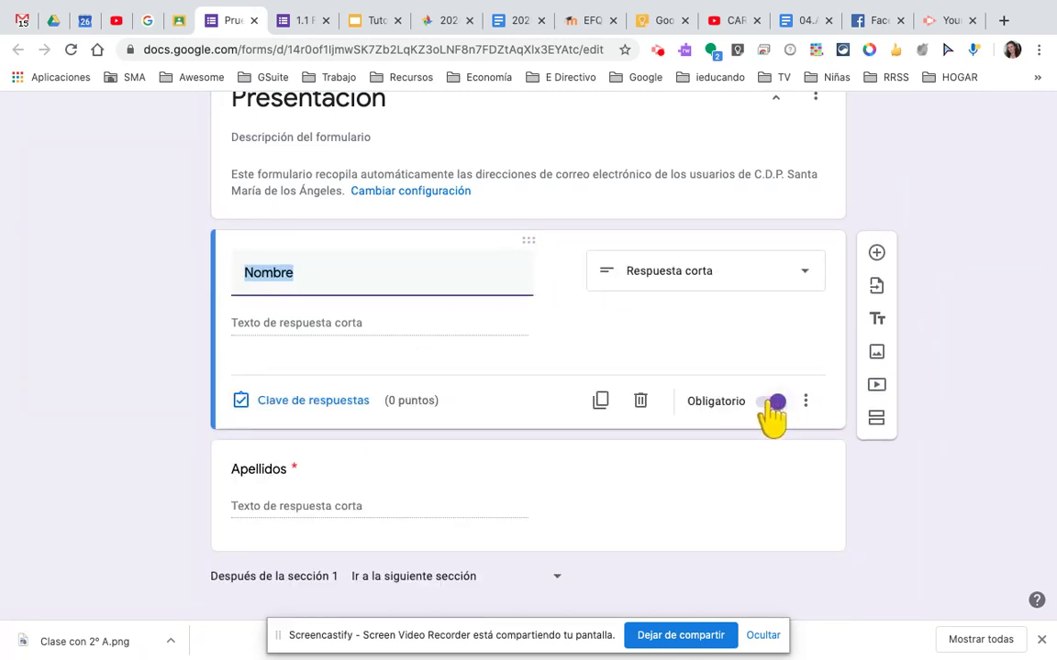
scroll(780, 417, down, 2)
click(606, 381)
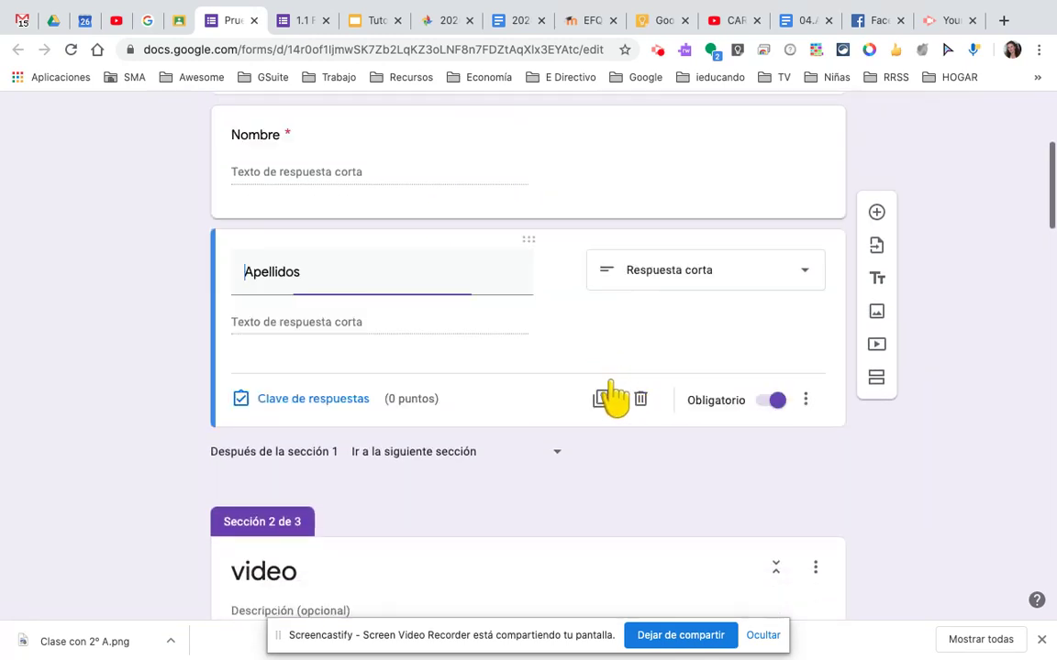
scroll(609, 472, up, 1)
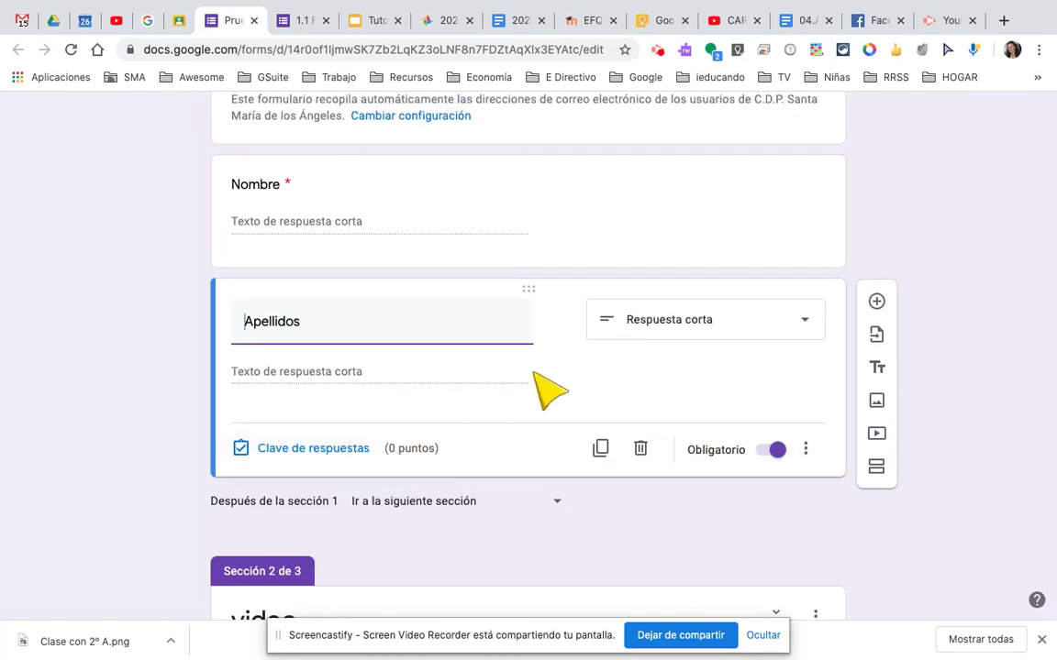
click(458, 192)
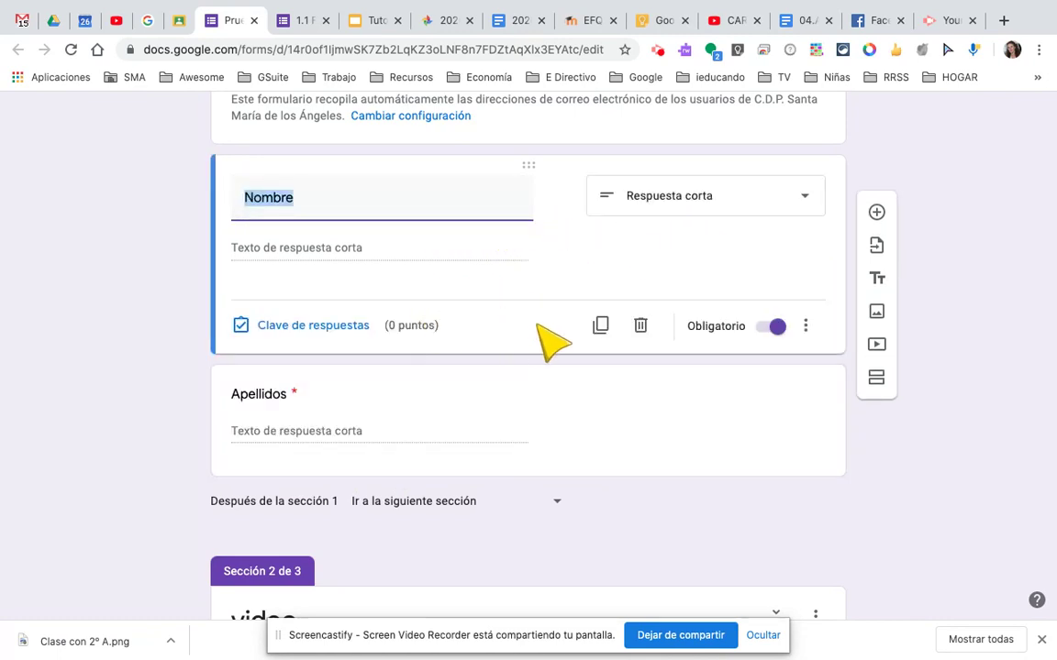
Step: Review how the form is divided into sections, from "Presentación" through the "video" section and its multiple-choice question
scroll(547, 343, down, 3)
scroll(548, 342, up, 3)
scroll(541, 330, up, 3)
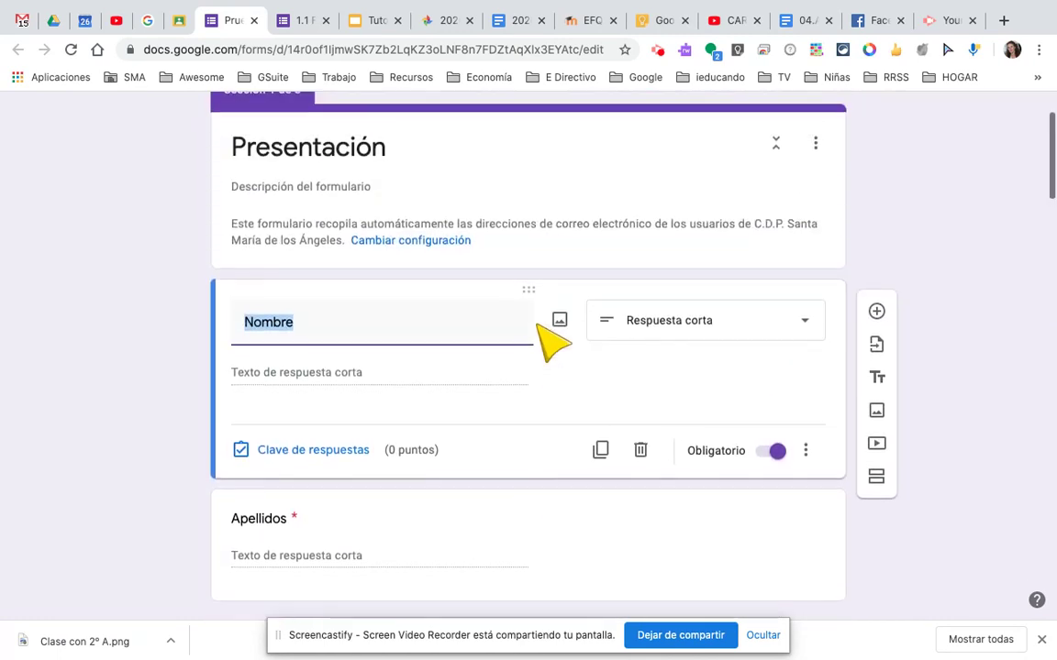
scroll(534, 315, up, 2)
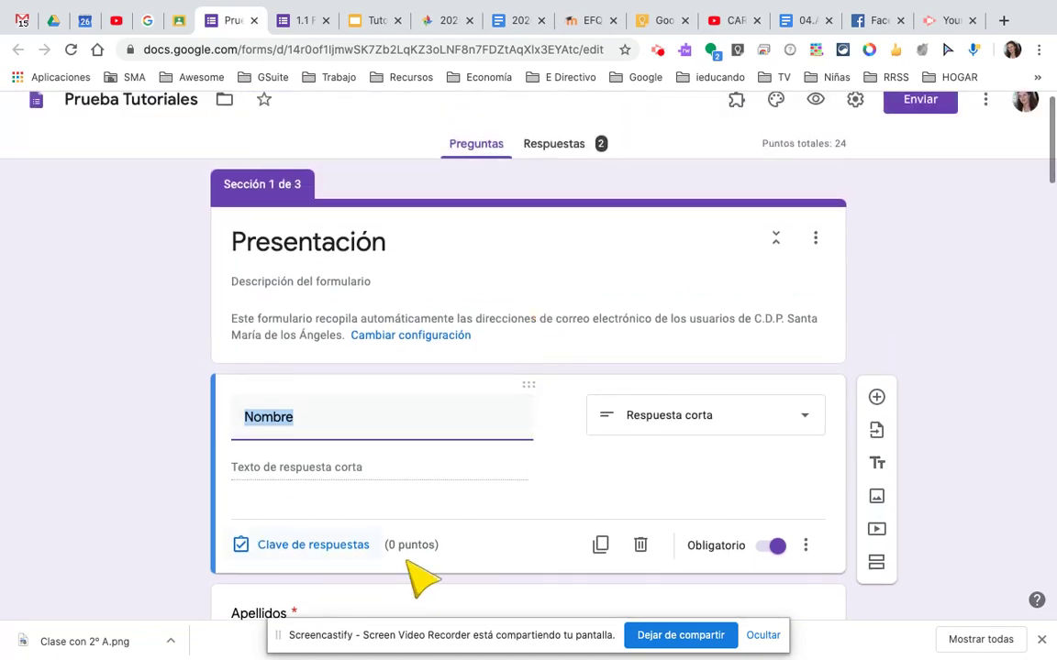
scroll(490, 302, down, 5)
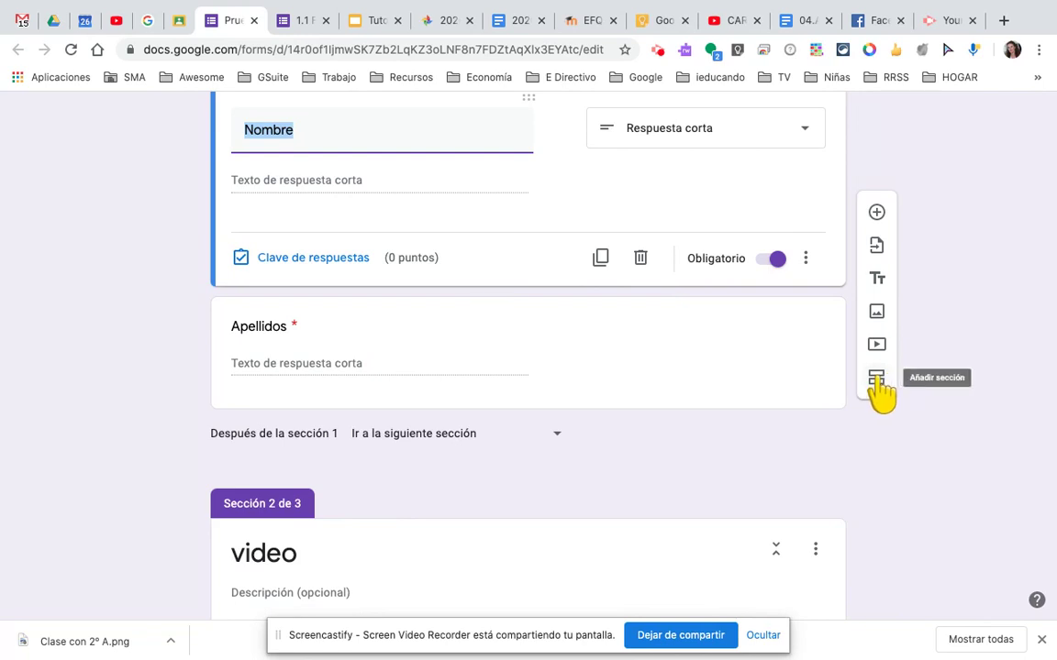
scroll(430, 509, down, 2)
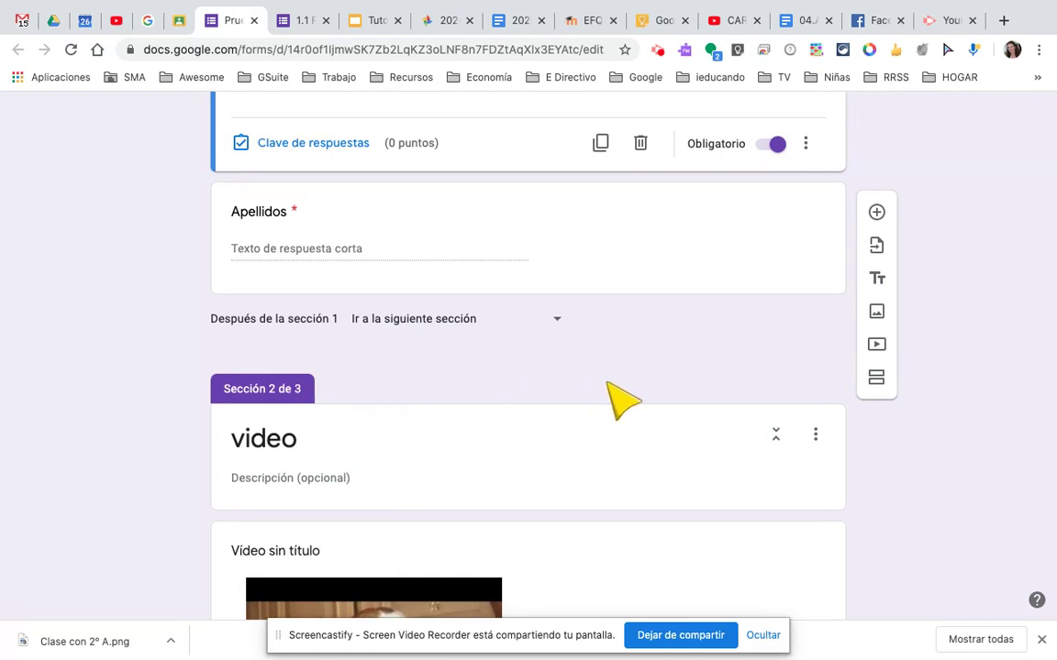
scroll(624, 399, up, 3)
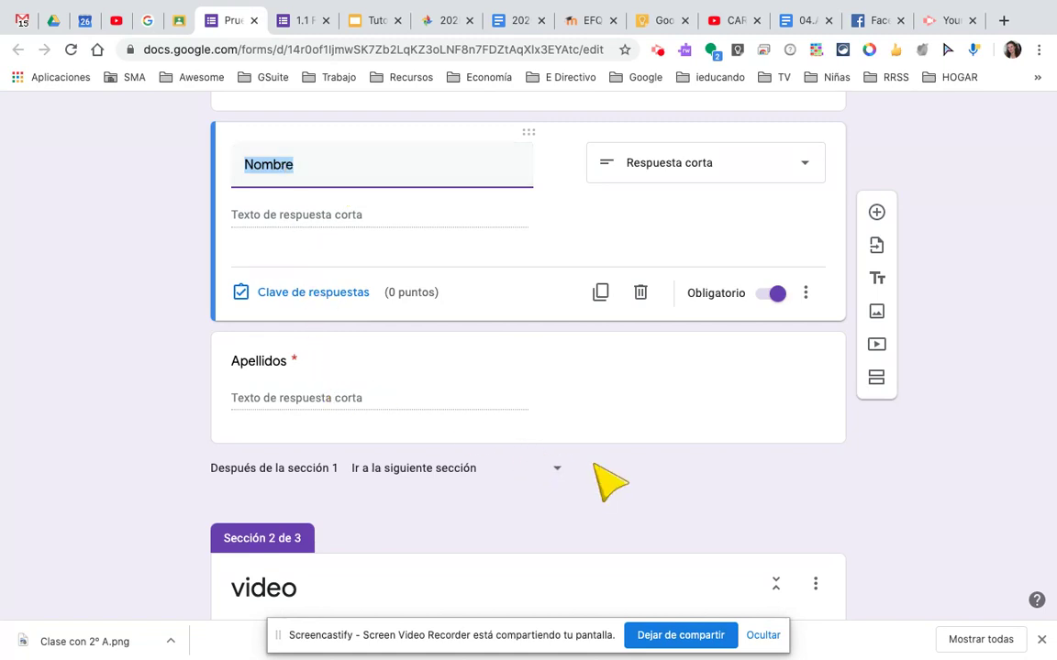
scroll(610, 481, up, 3)
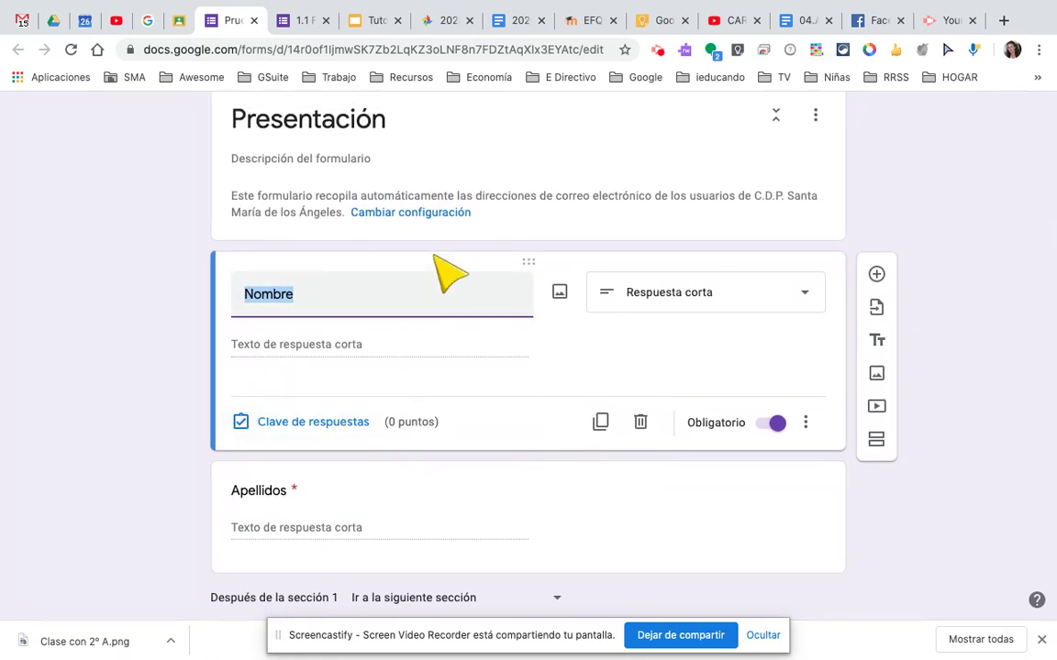
scroll(660, 495, down, 4)
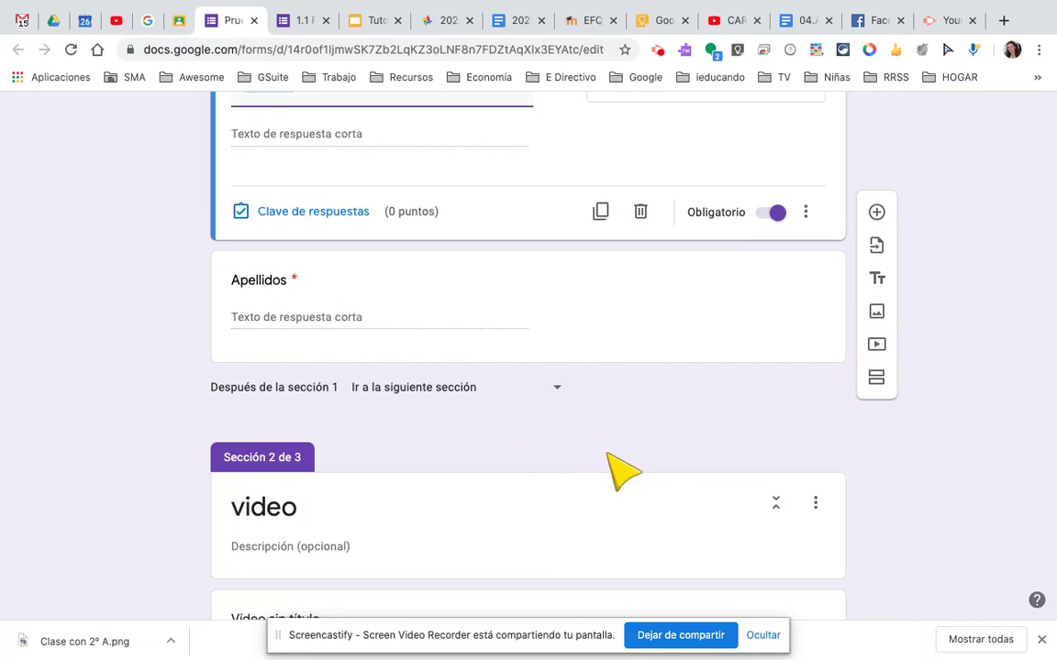
scroll(619, 472, down, 2)
scroll(618, 471, up, 3)
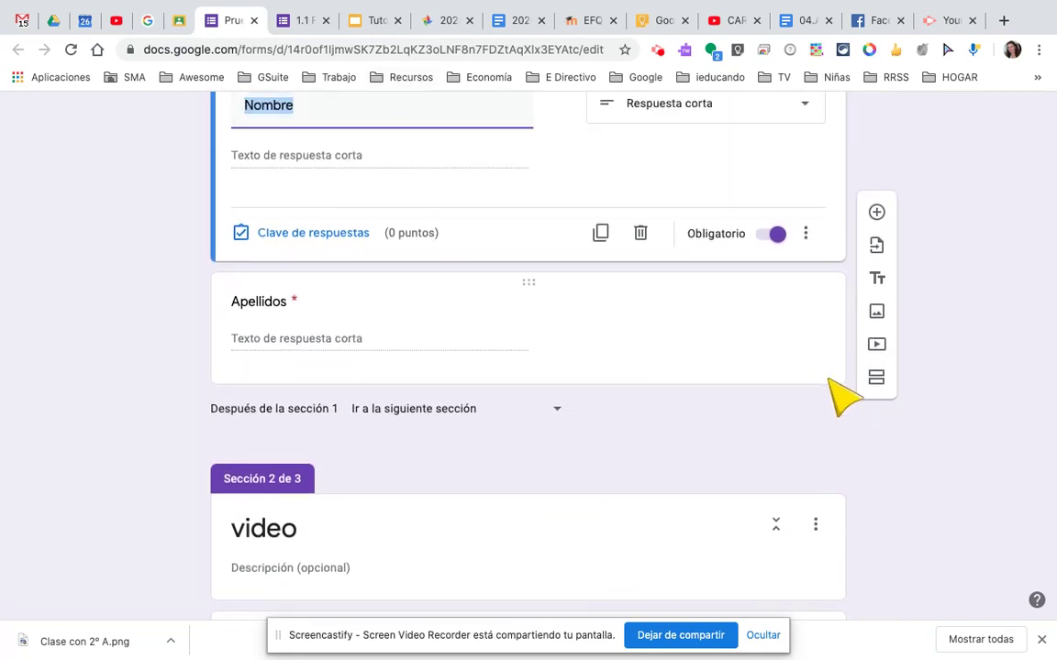
scroll(491, 474, down, 1)
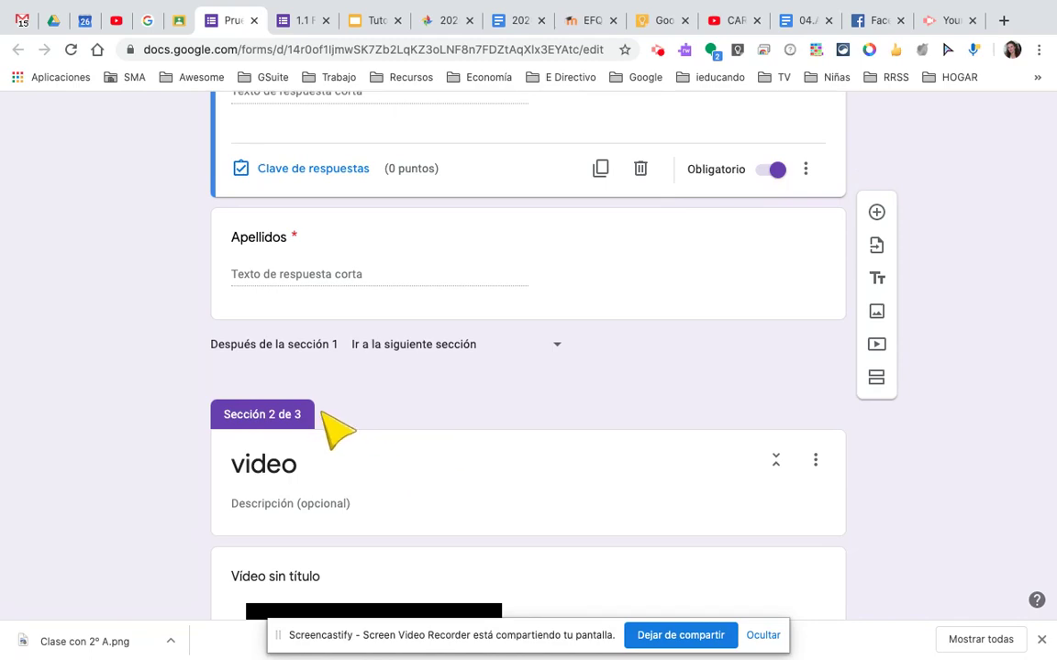
scroll(483, 424, up, 10)
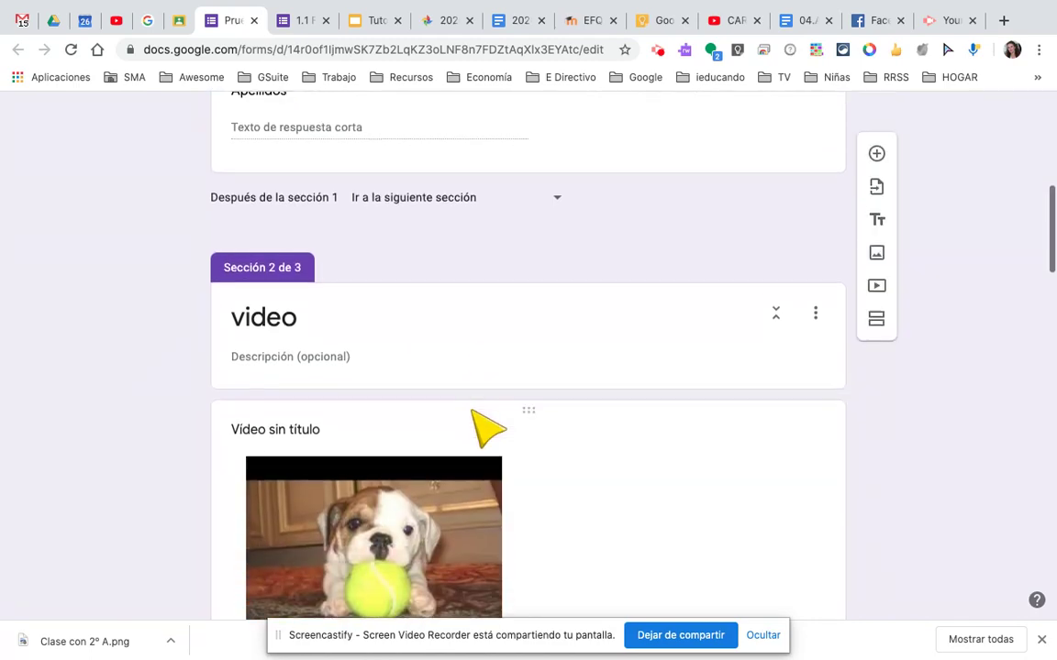
scroll(484, 425, down, 15)
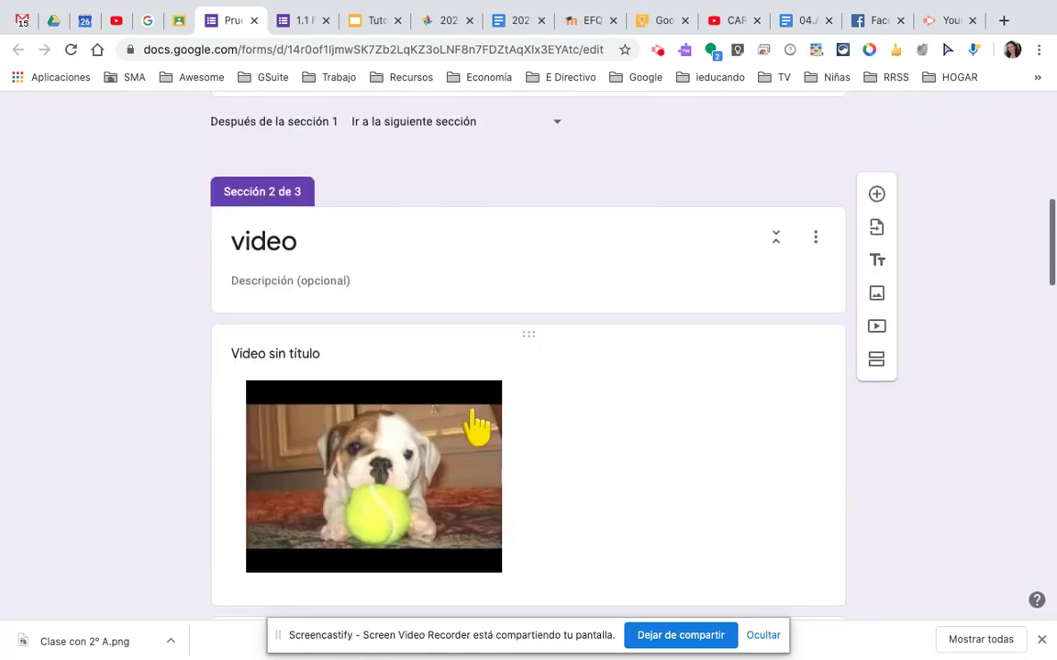
scroll(476, 424, up, 5)
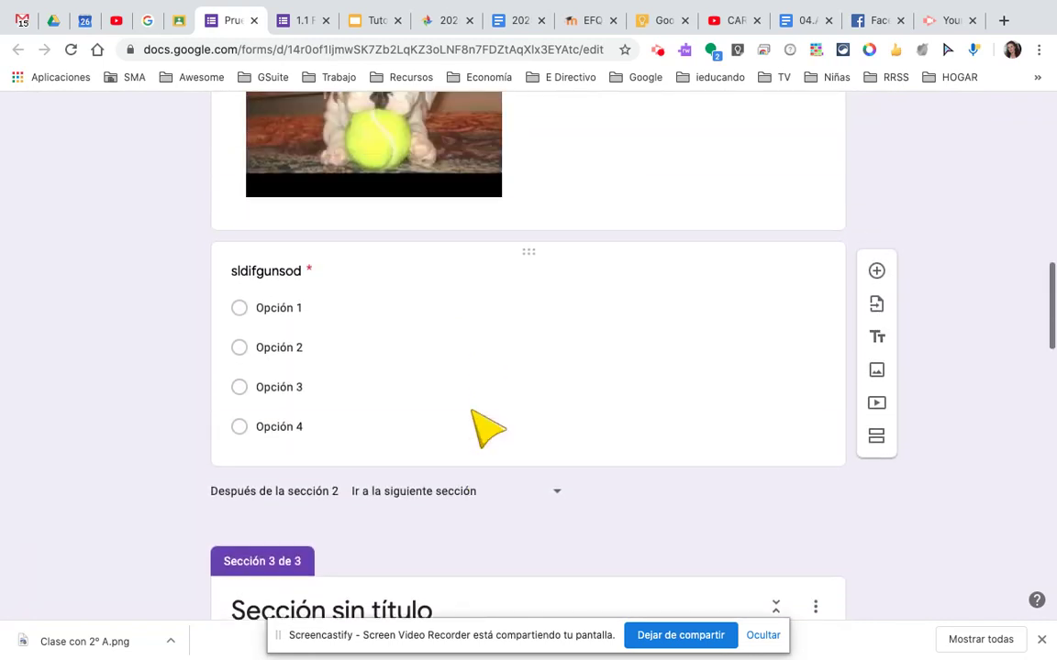
scroll(476, 425, up, 8)
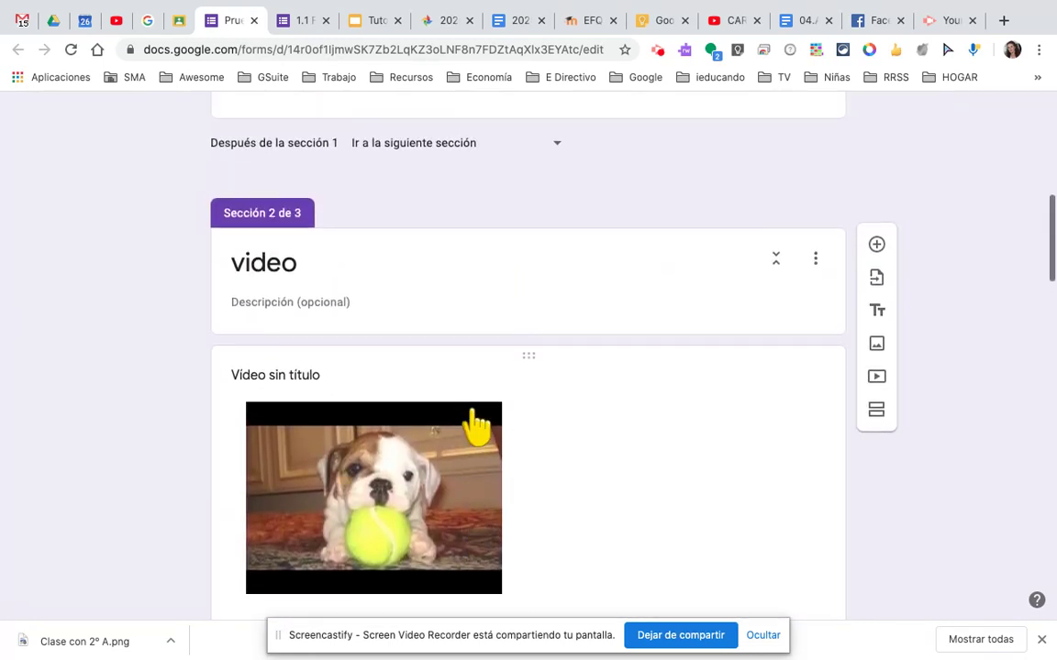
scroll(488, 425, up, 1)
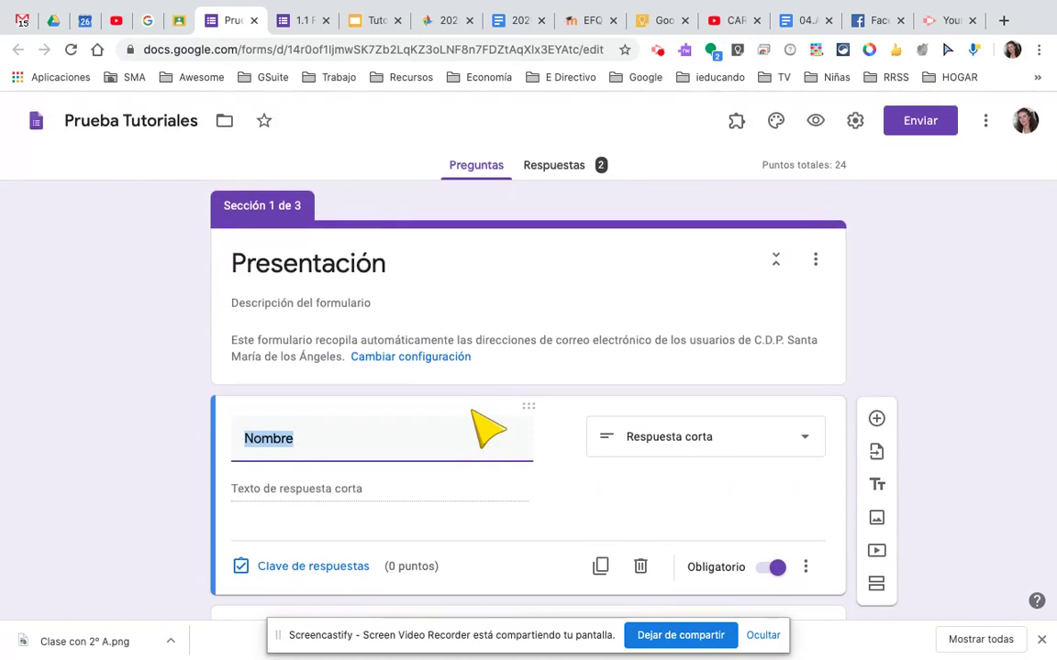
Step: Preview the form as a respondent, examine its "Presentación" page, and close the preview
click(818, 122)
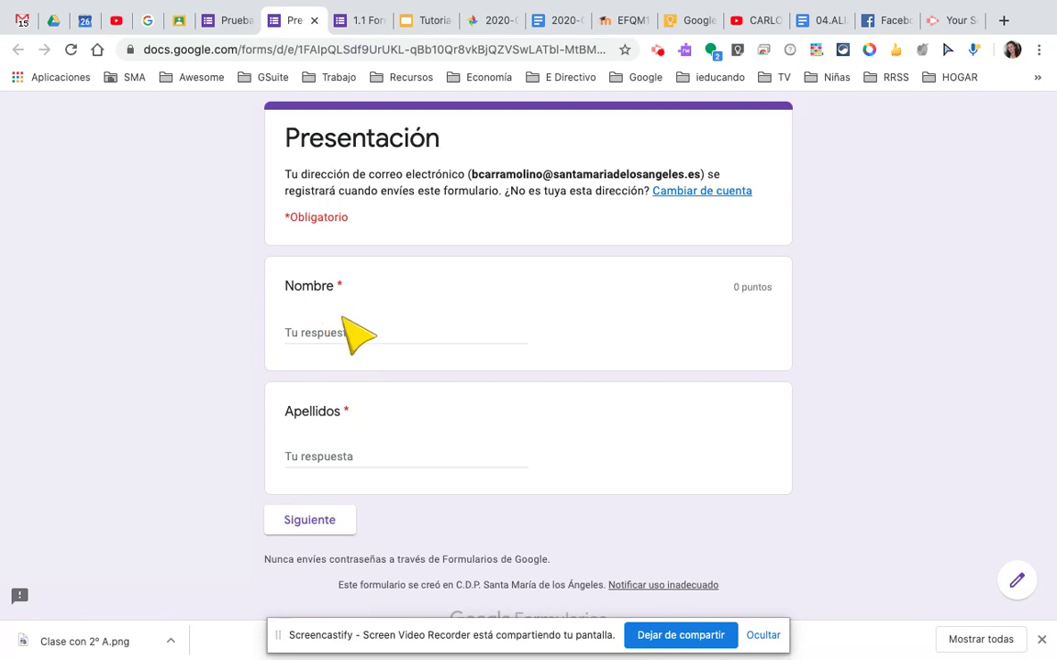
scroll(374, 363, down, 1)
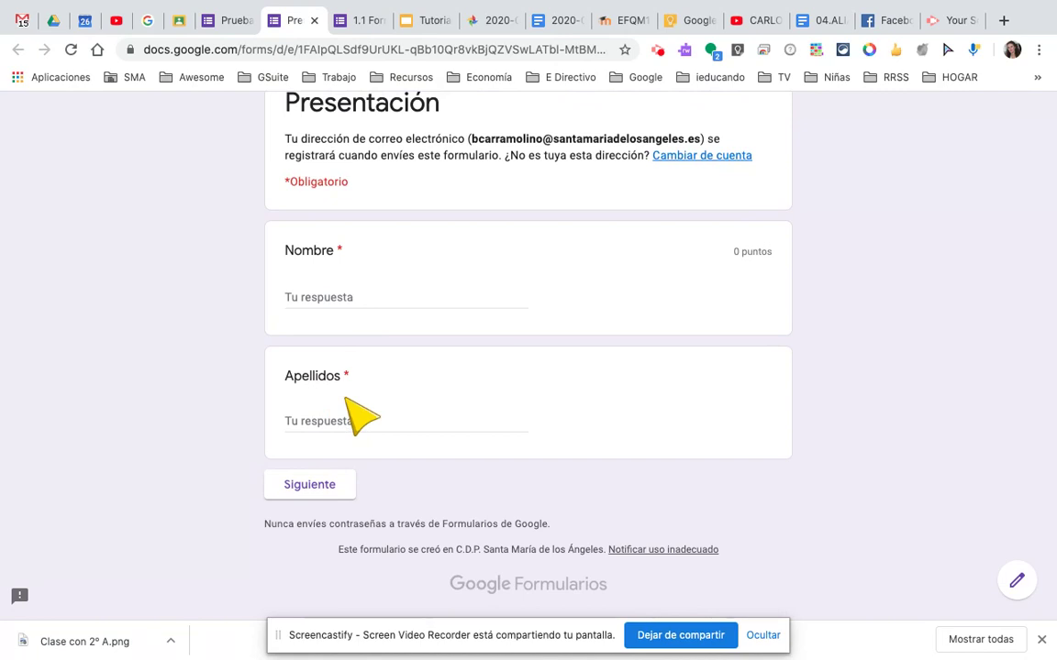
scroll(360, 417, down, 1)
scroll(298, 404, up, 1)
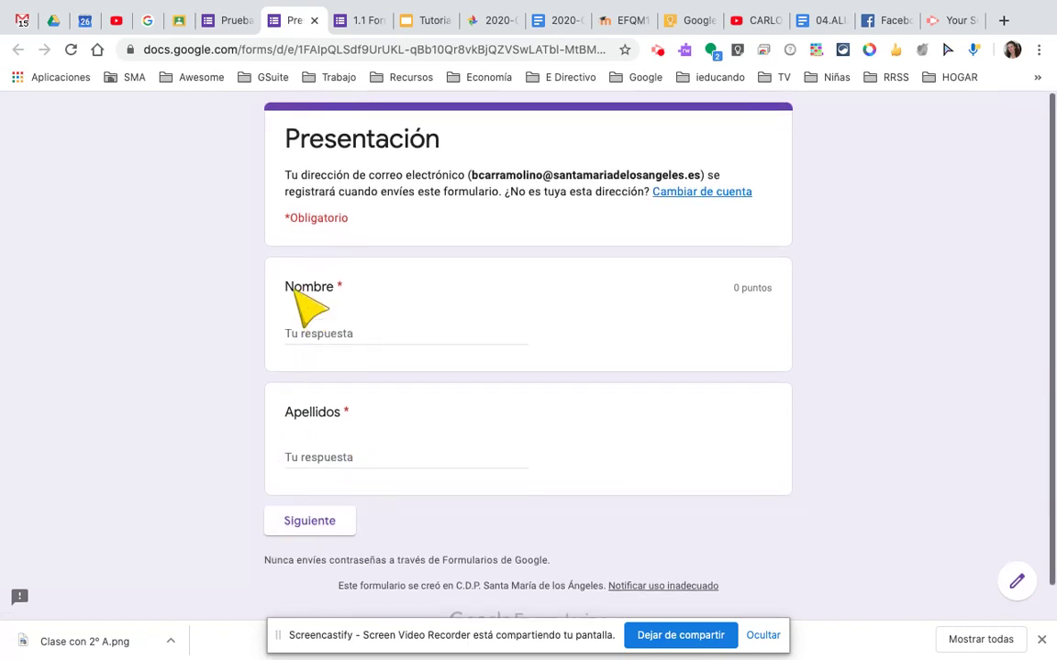
click(314, 20)
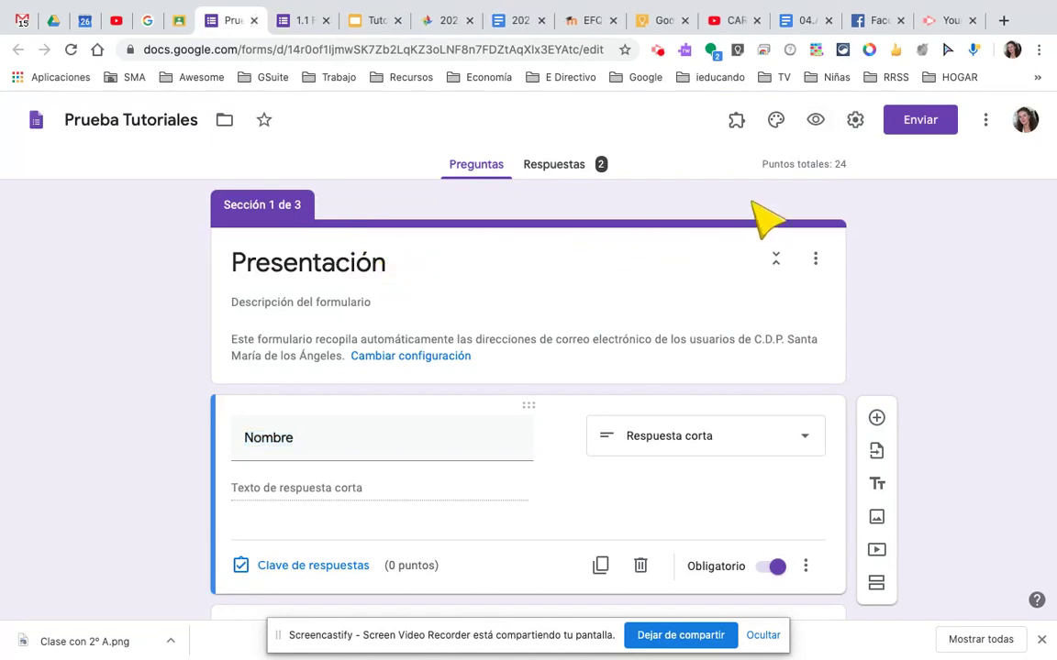
Step: Limit the form to 1 response per respondent in its general settings and review the other respondent options
click(855, 127)
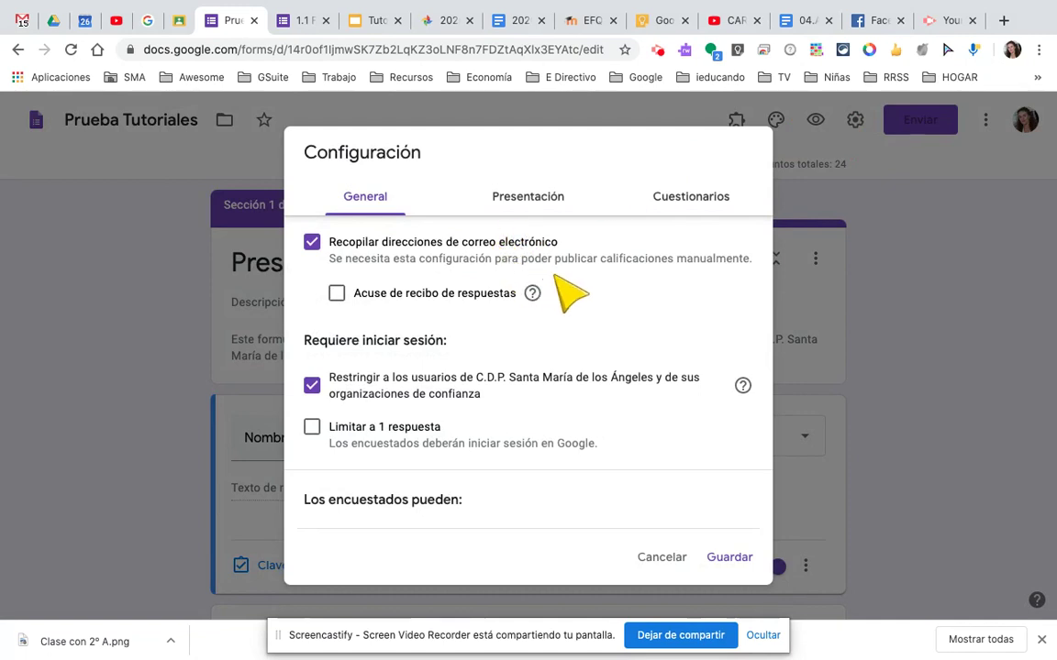
click(312, 242)
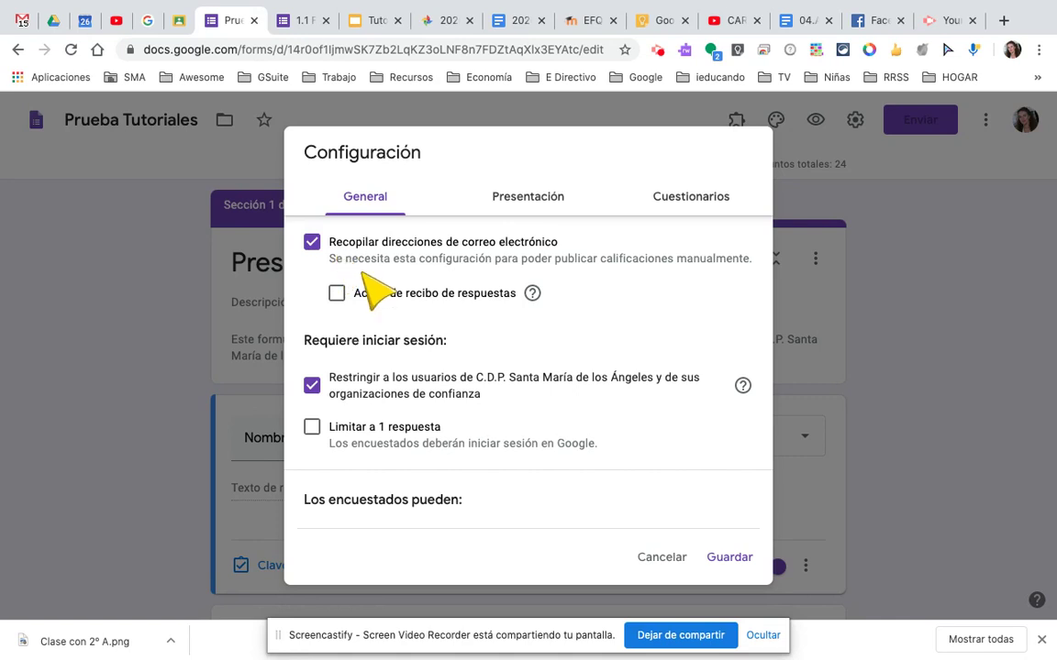
scroll(363, 375, down, 1)
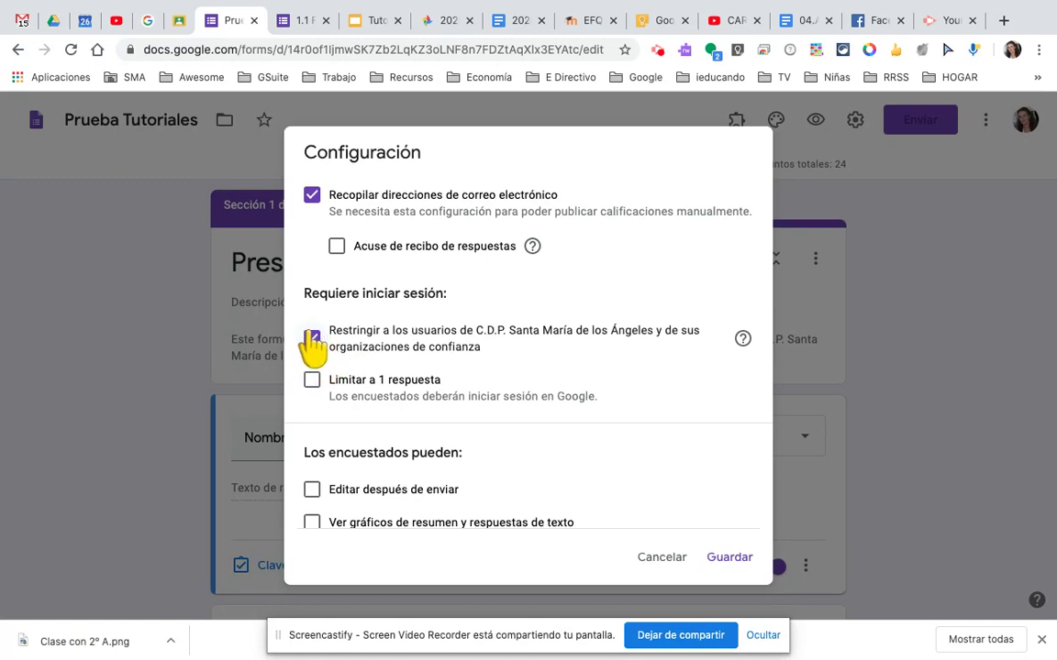
click(313, 347)
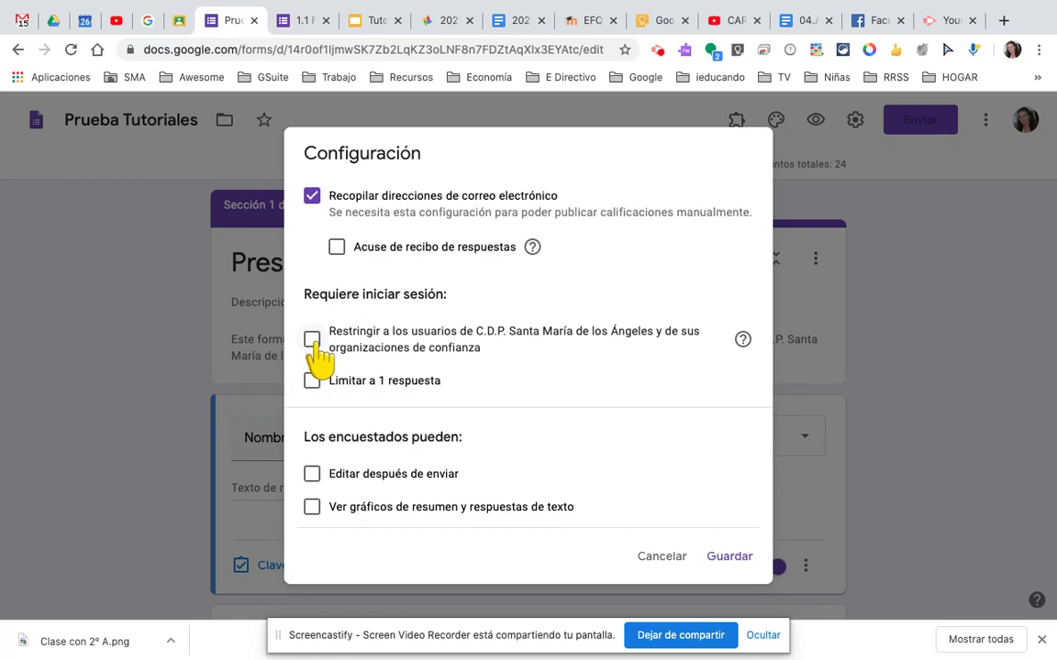
click(312, 345)
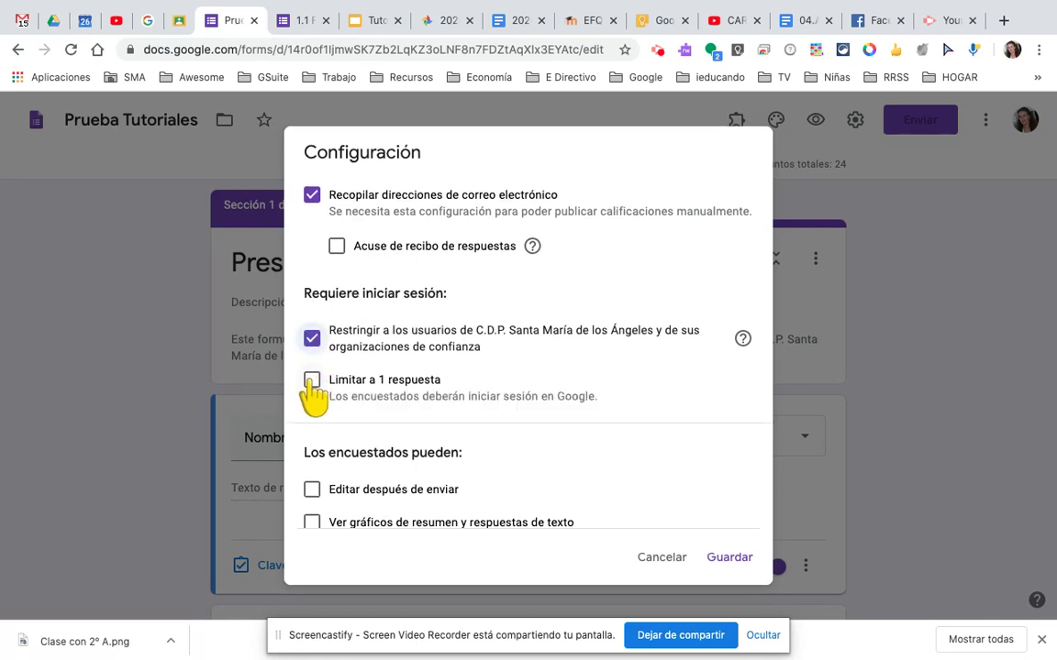
click(312, 382)
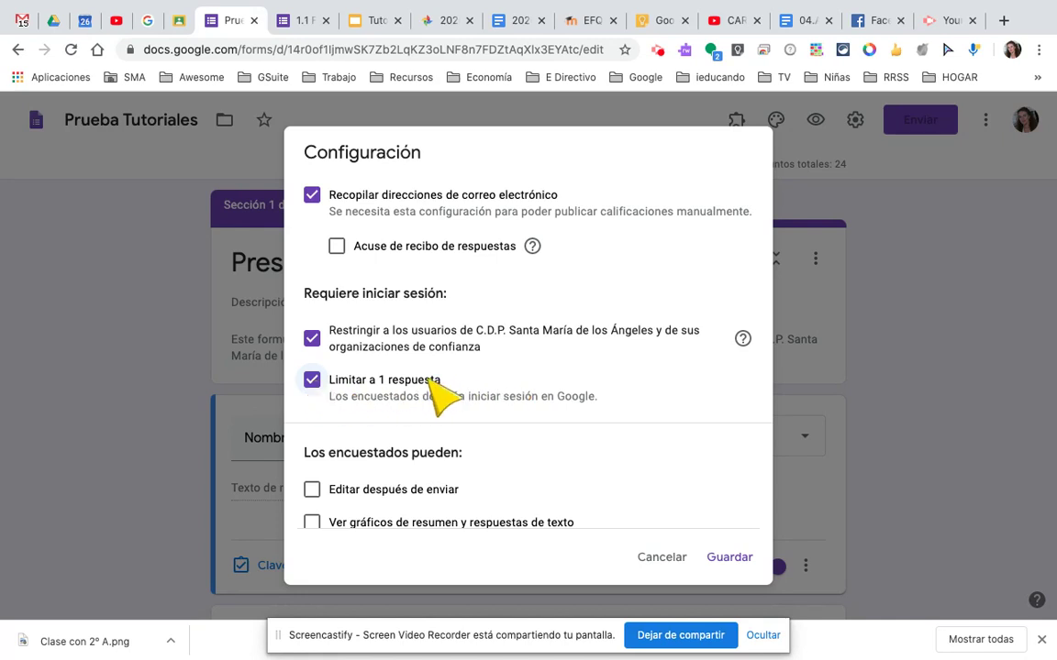
scroll(440, 393, down, 1)
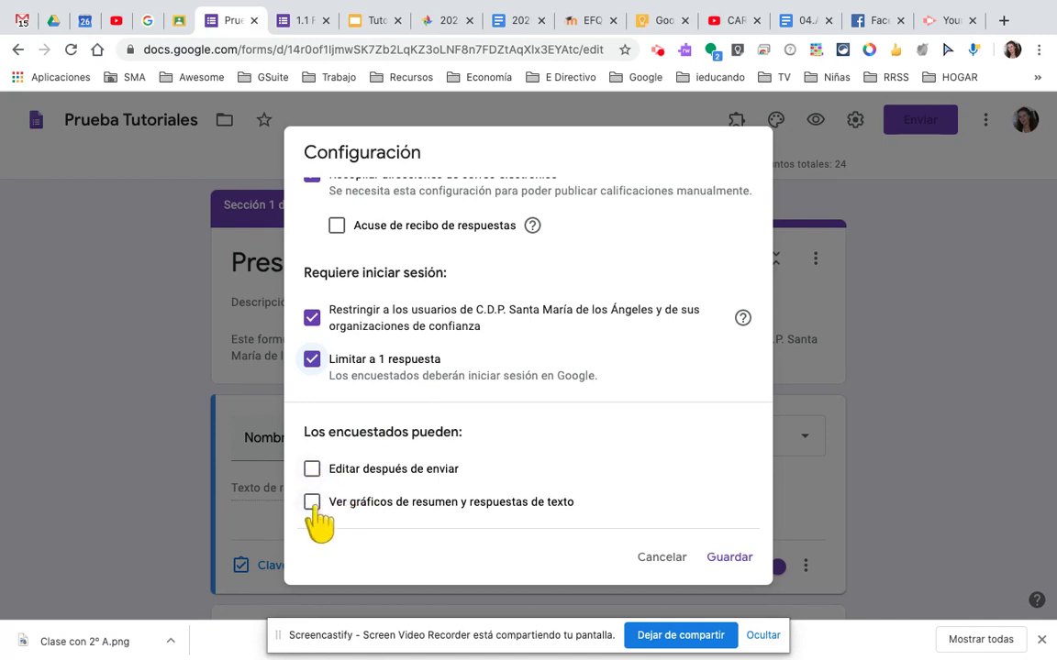
scroll(367, 509, up, 2)
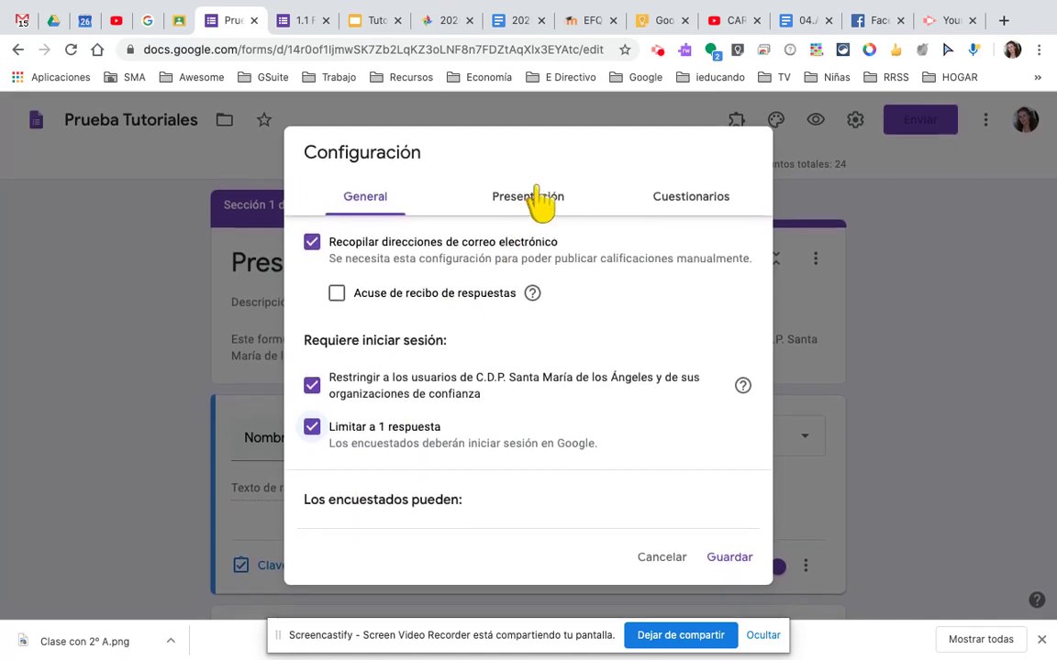
Step: Enable the progress bar and random question order in the form's presentation settings
click(540, 198)
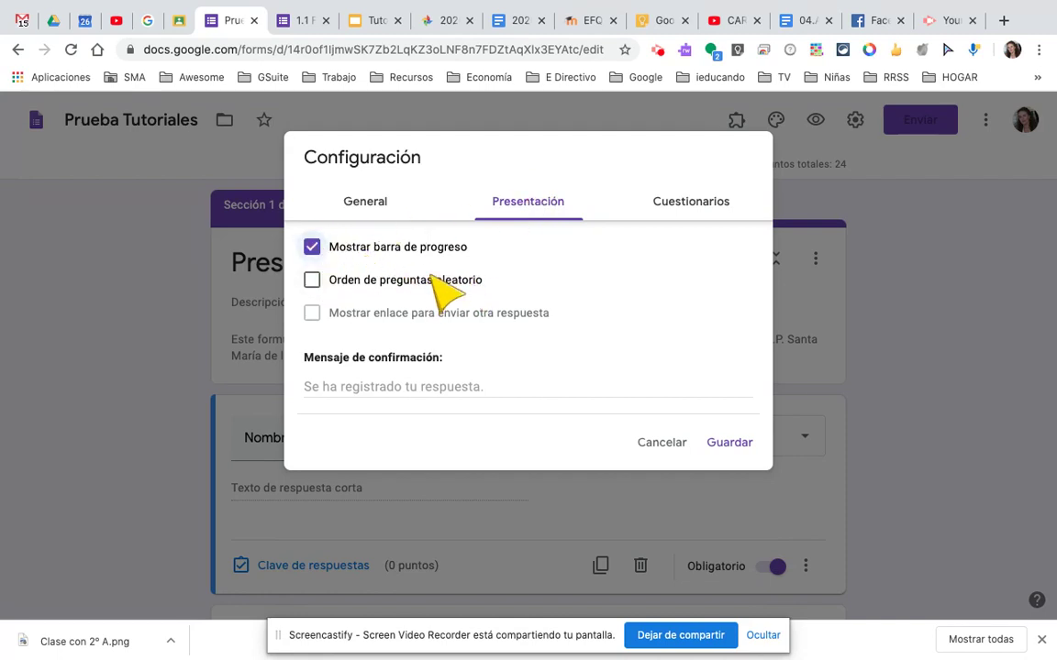
click(313, 279)
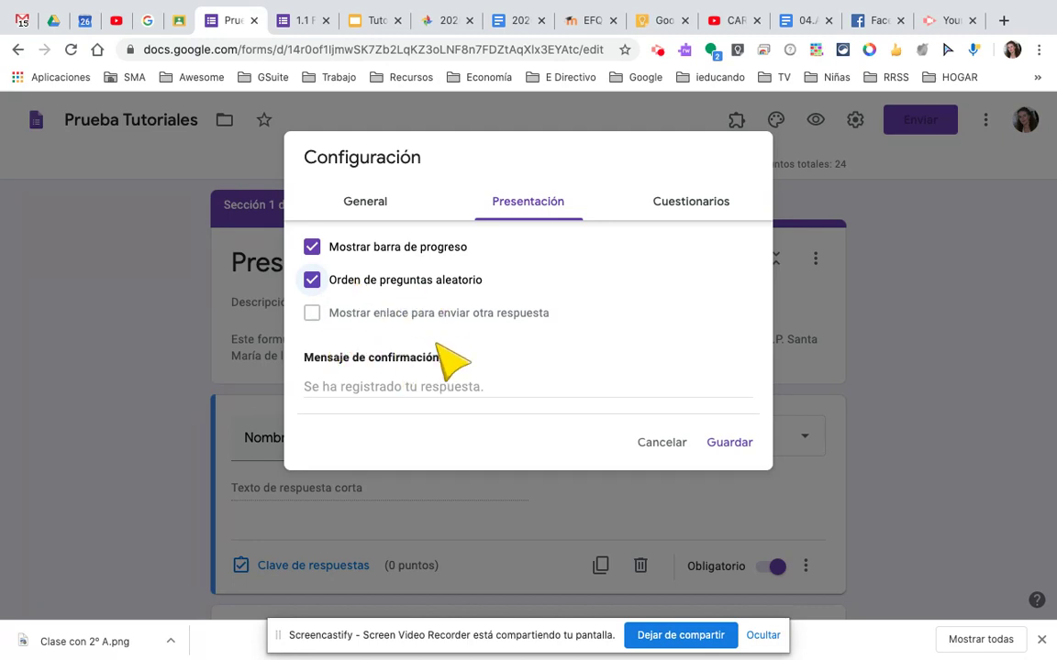
Step: Set the quiz to publish grades right after each submission, hide incorrectly answered questions from respondents, and save the settings
click(706, 214)
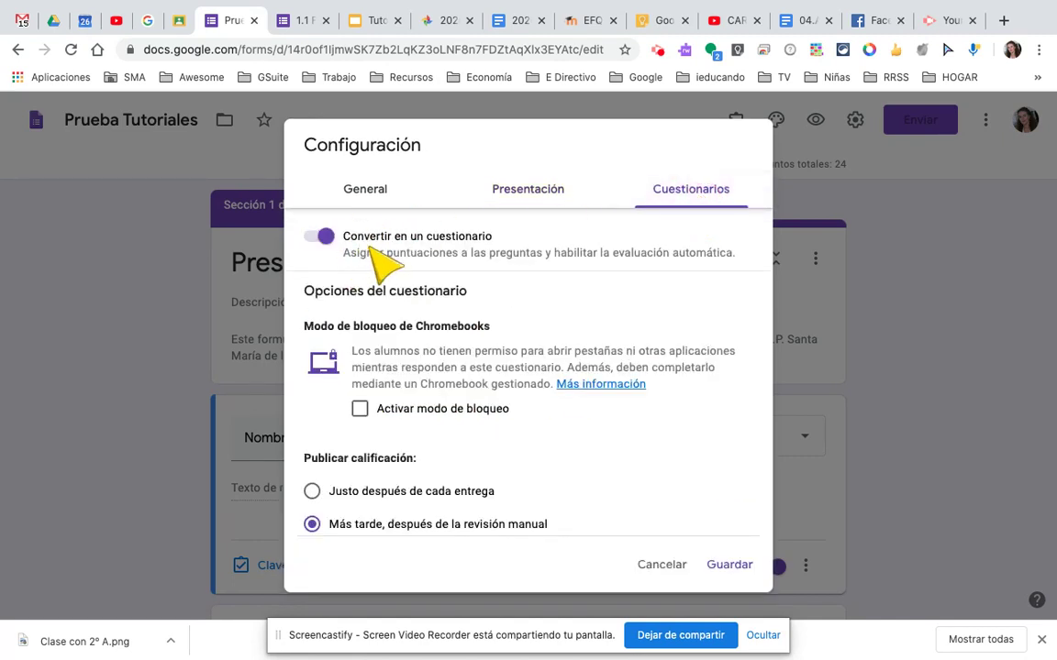
scroll(376, 261, down, 1)
scroll(381, 260, up, 1)
scroll(377, 262, down, 2)
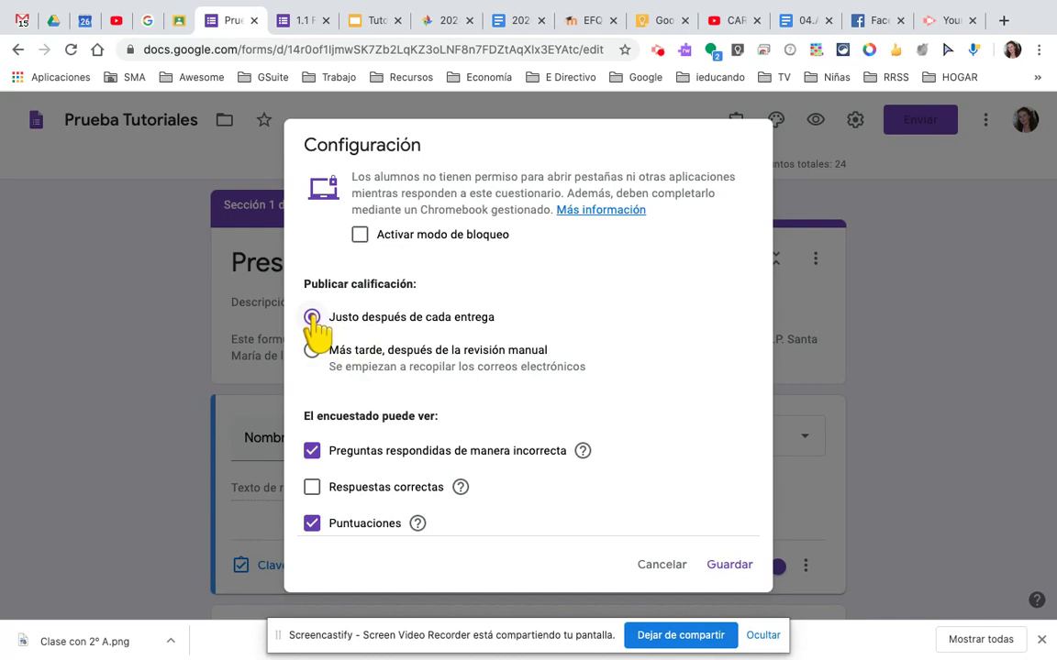
scroll(347, 367, down, 1)
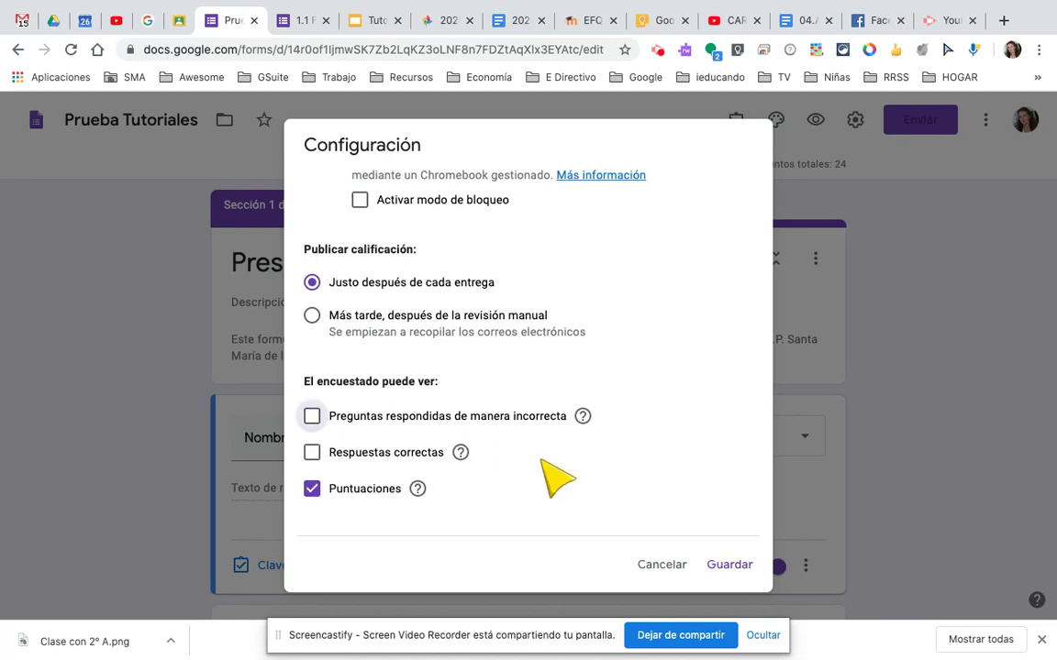
click(731, 566)
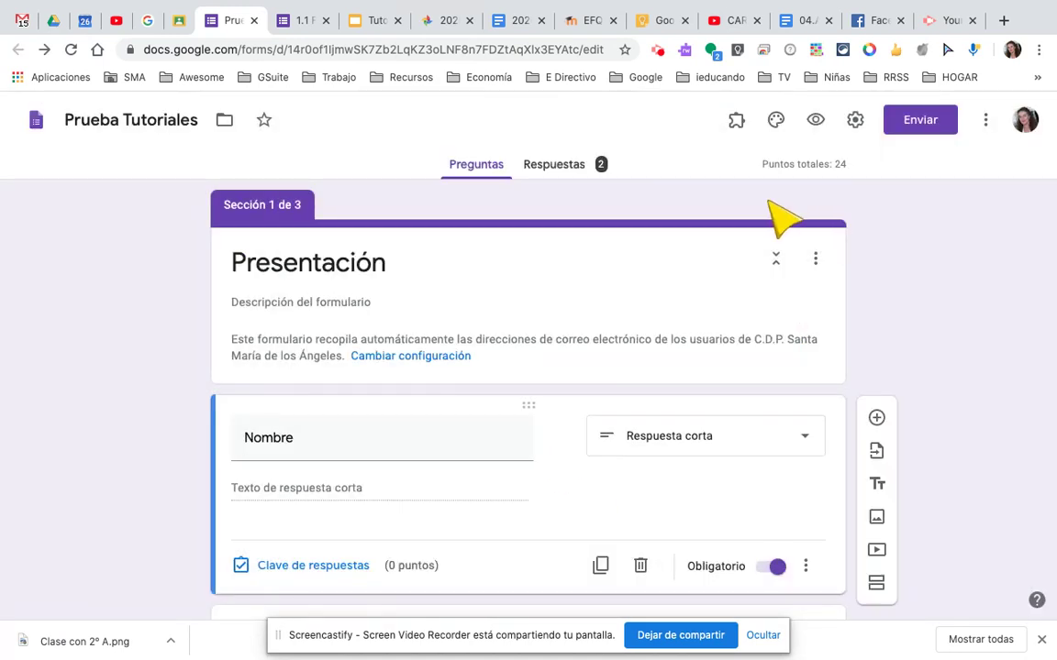
Step: Generate a shortened link for sending the form and copy it to the clipboard
click(921, 123)
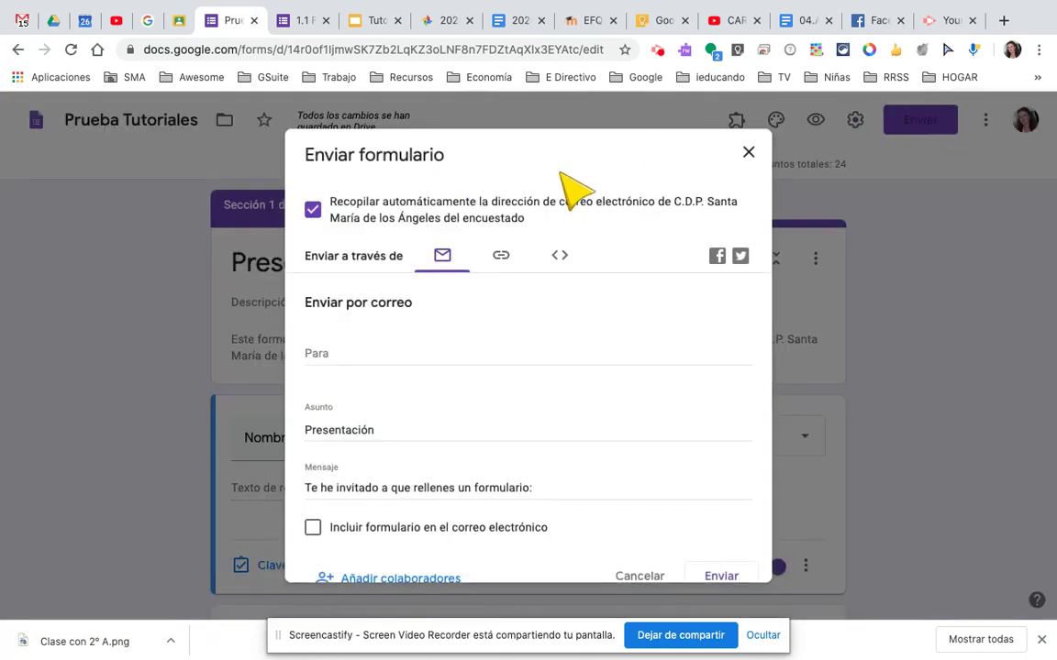
click(505, 262)
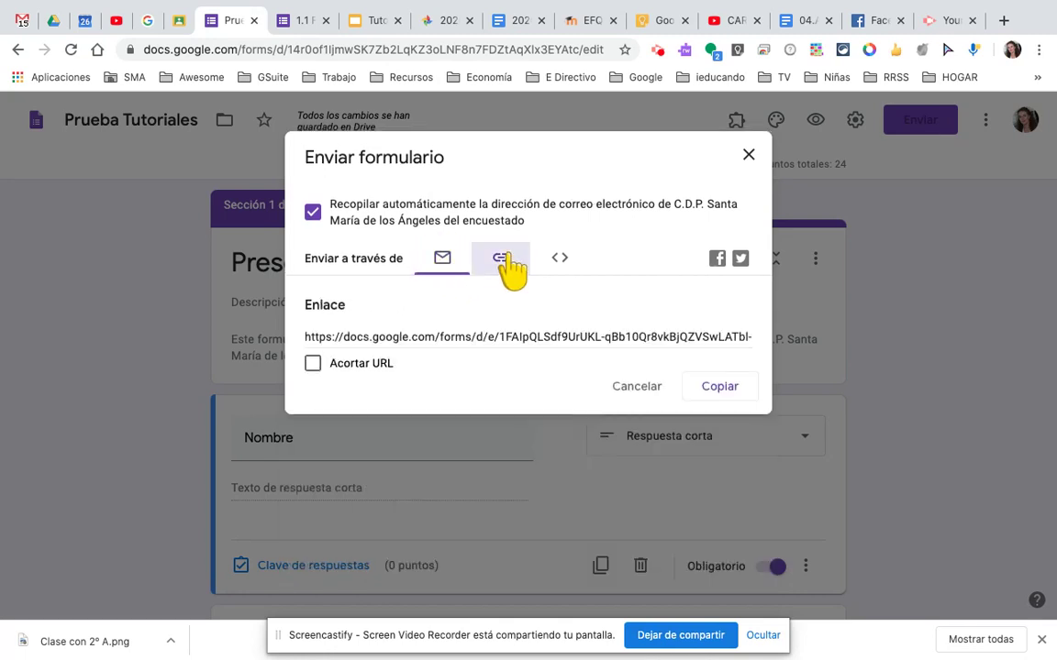
click(313, 364)
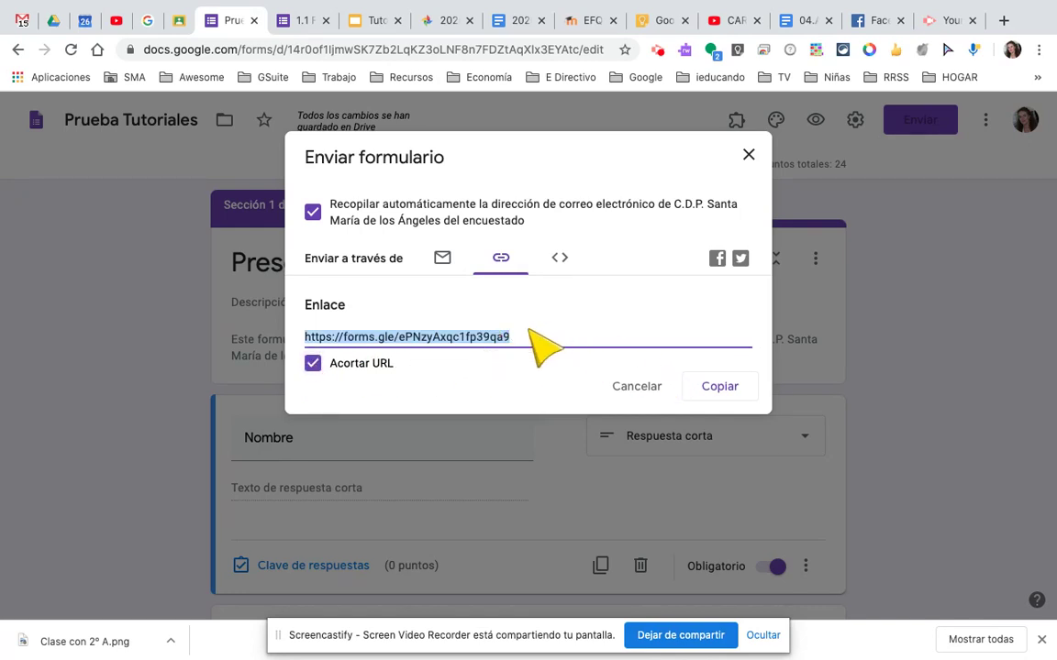
click(724, 385)
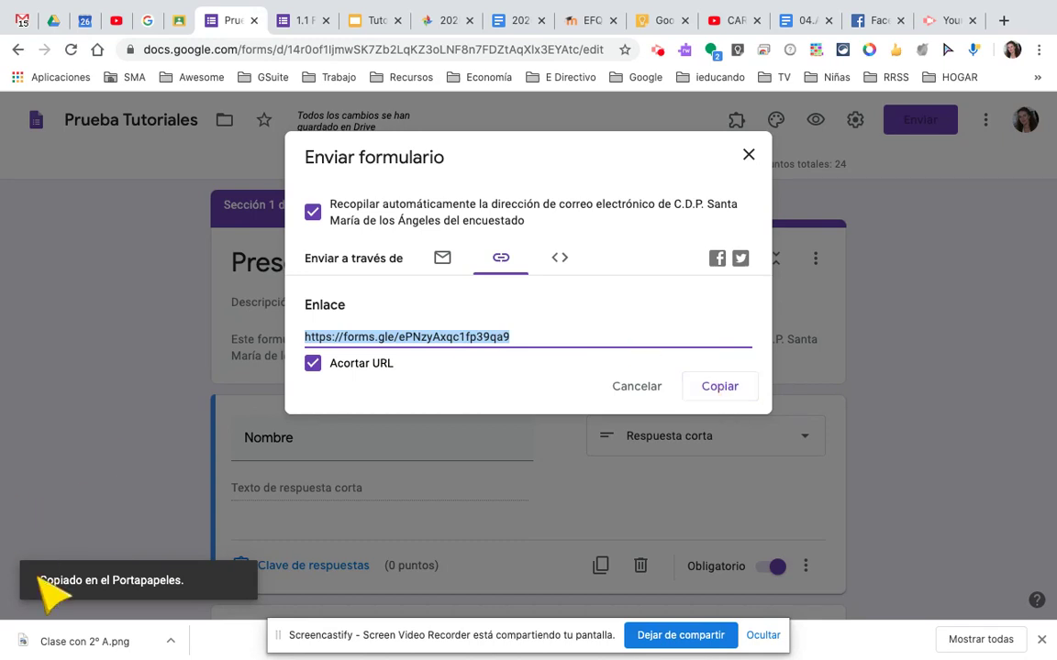
Step: Switch to Google Classroom and open the classwork page of the class "ECE 2º A 19-20"
click(180, 20)
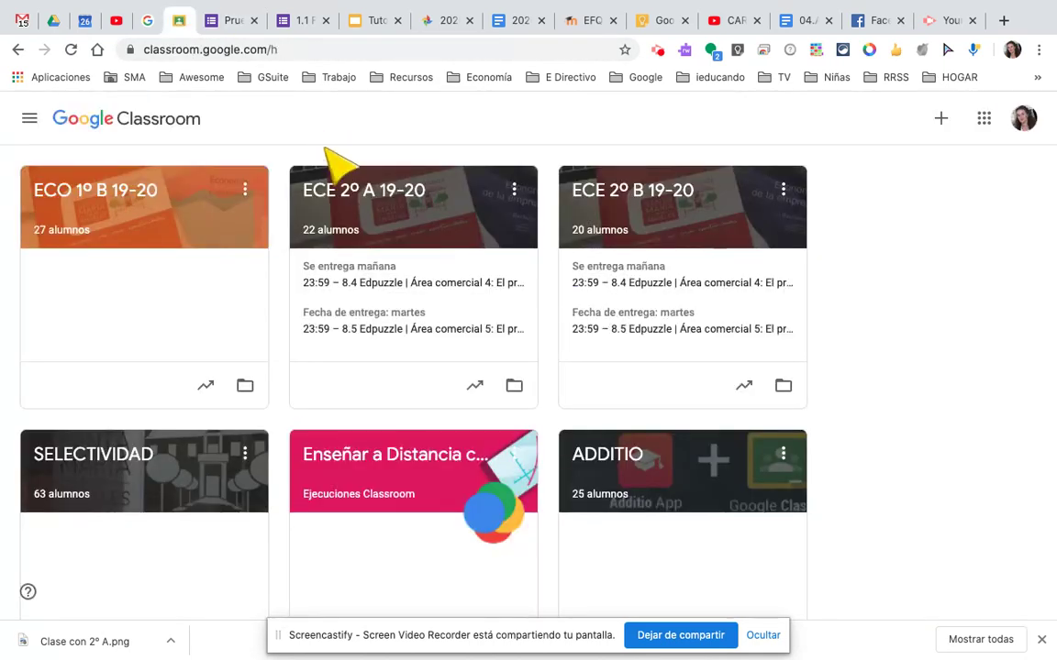
click(367, 198)
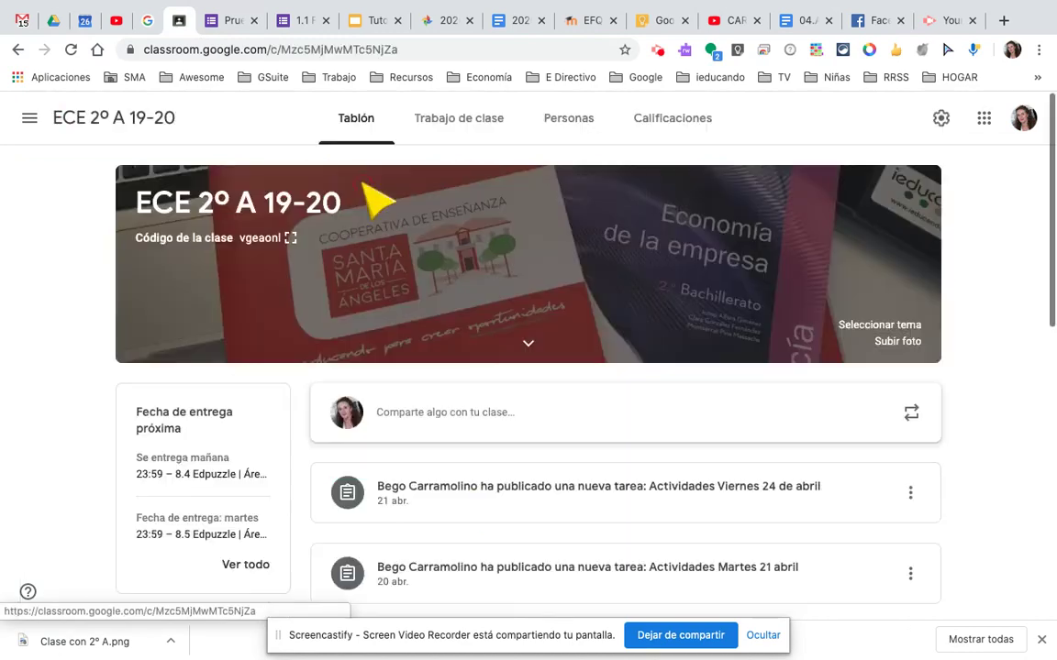
click(456, 128)
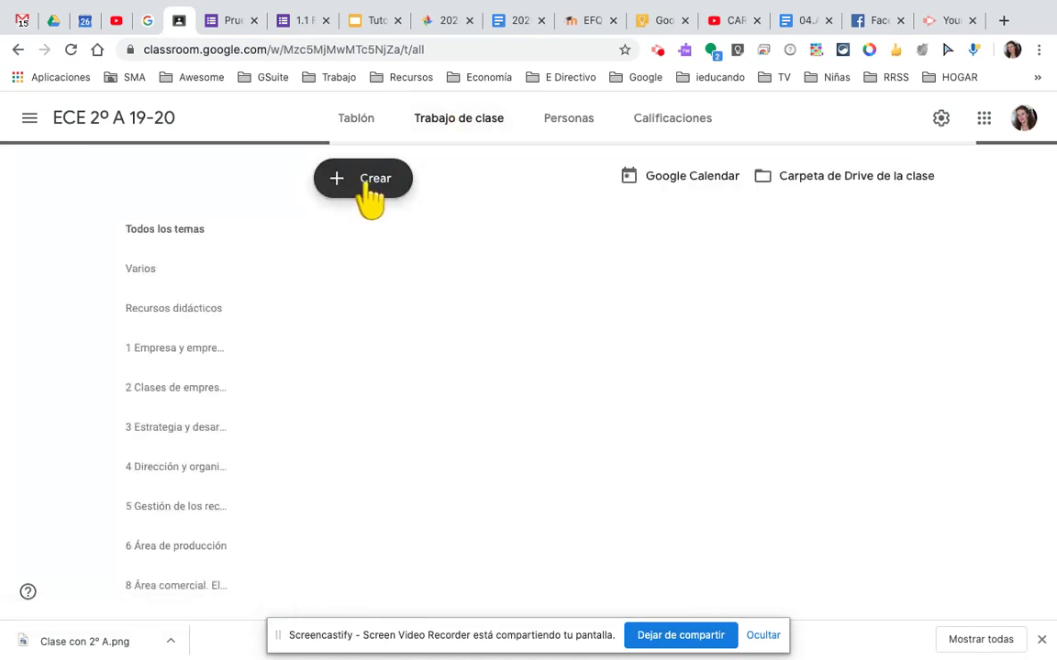
Step: Start an assignment in class "ECE 2º B 19-20" titled "Examen" with the instructions "Dispones de 15 minutos para cumplimentar el cuestionario"
click(370, 186)
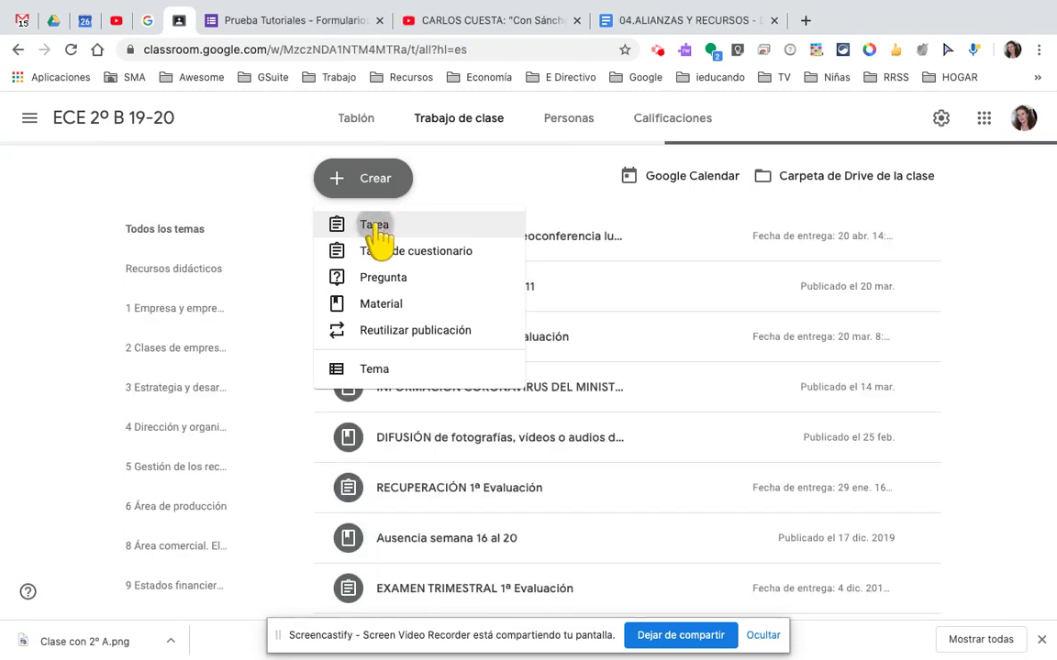
click(377, 236)
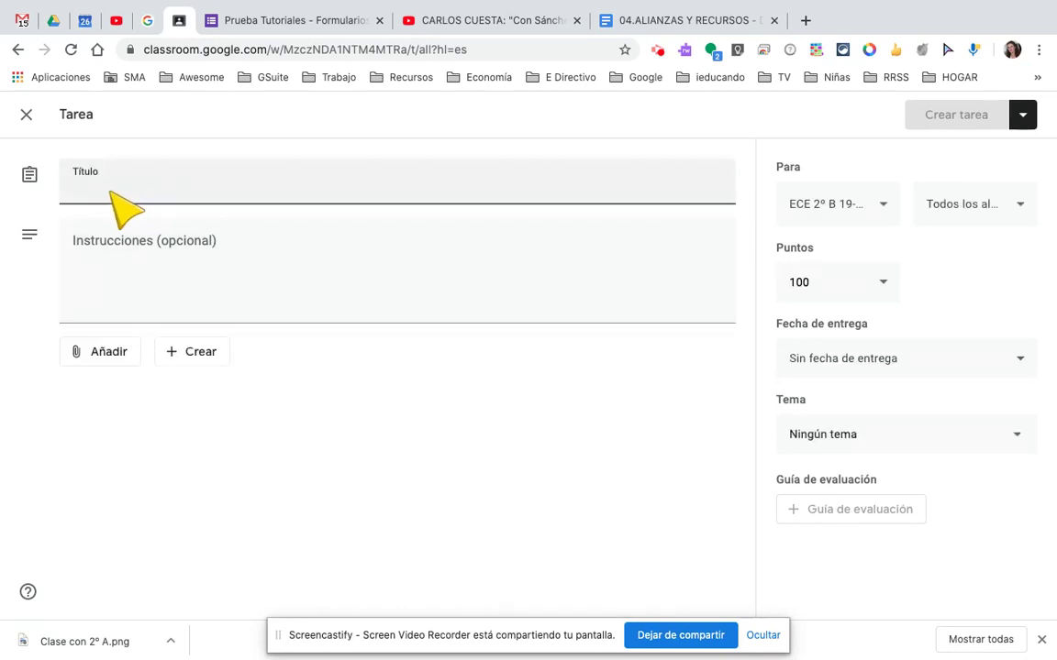
text(Examen)
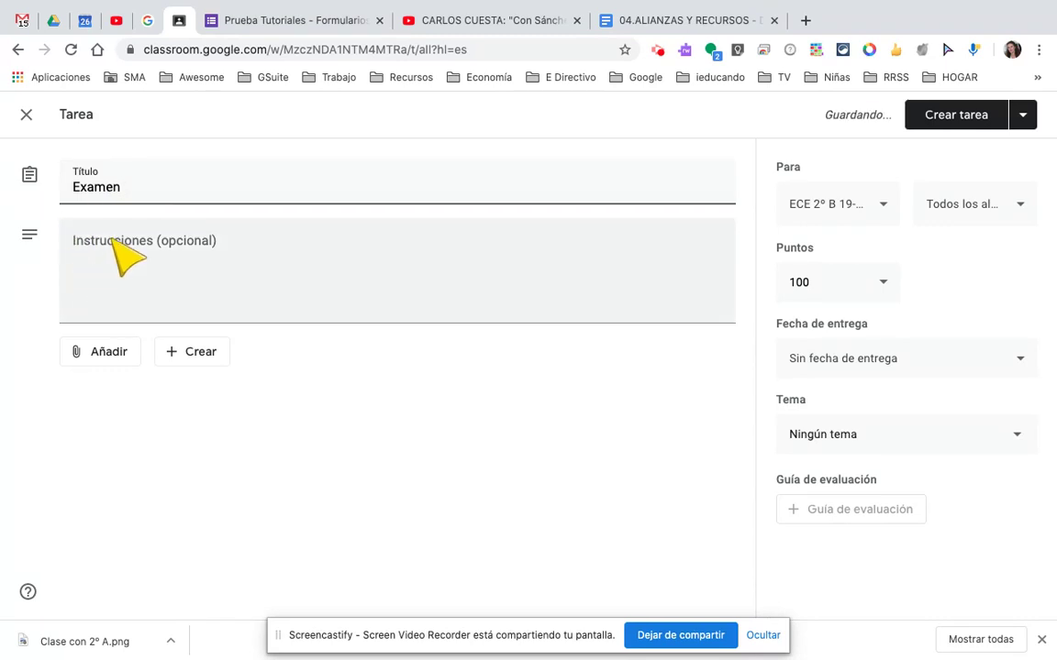
click(112, 242)
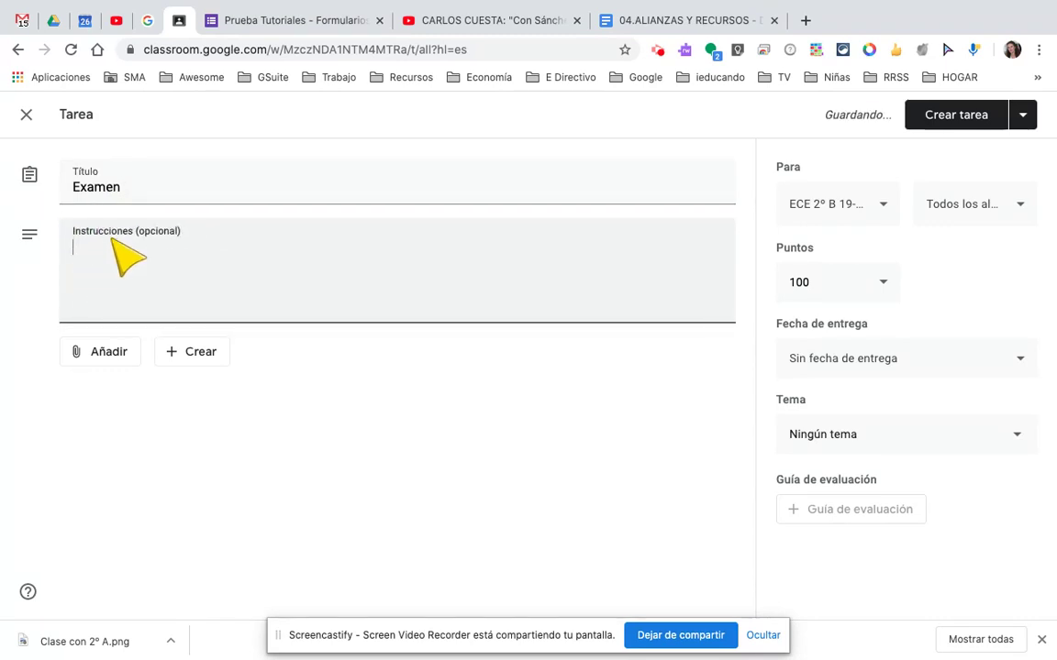
text(Disponible de)
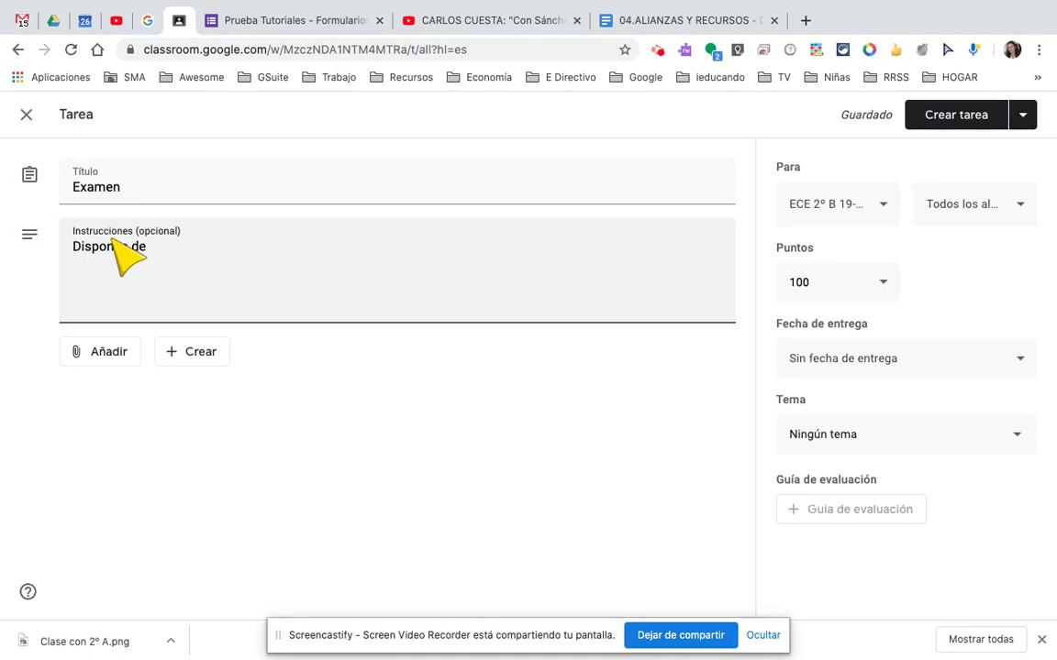
text( 15 minutos para cumplimentar el cuestionario)
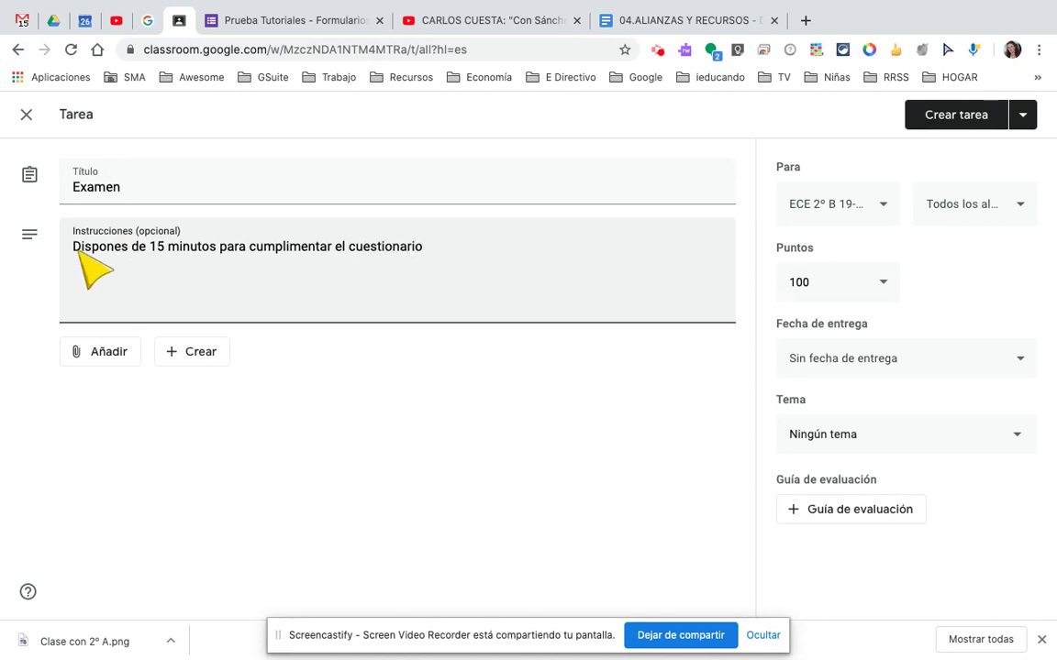
click(101, 356)
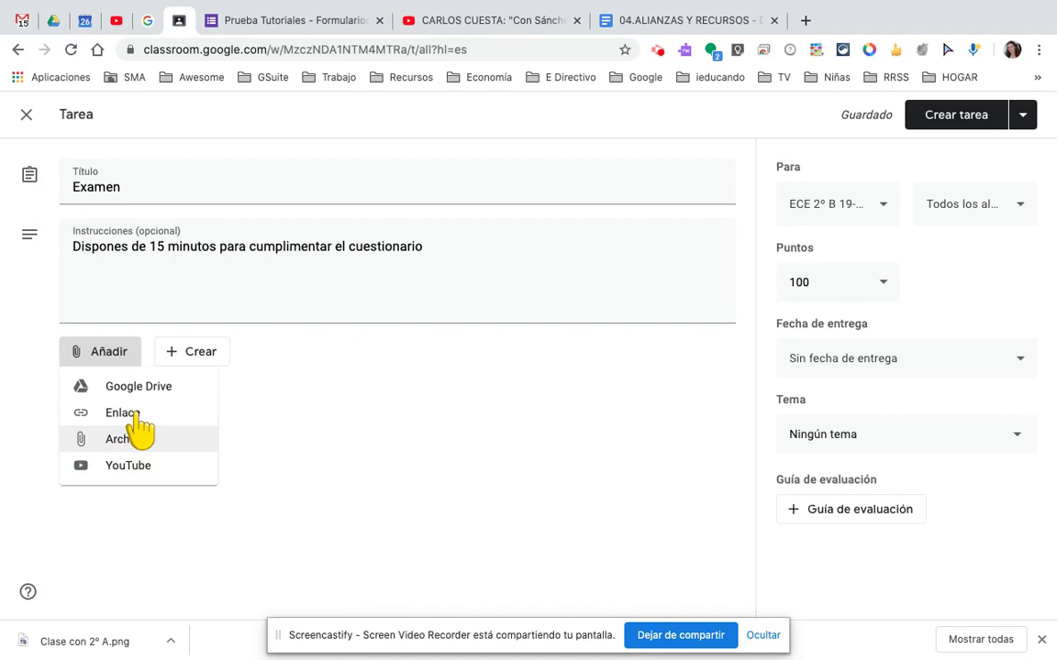
click(138, 414)
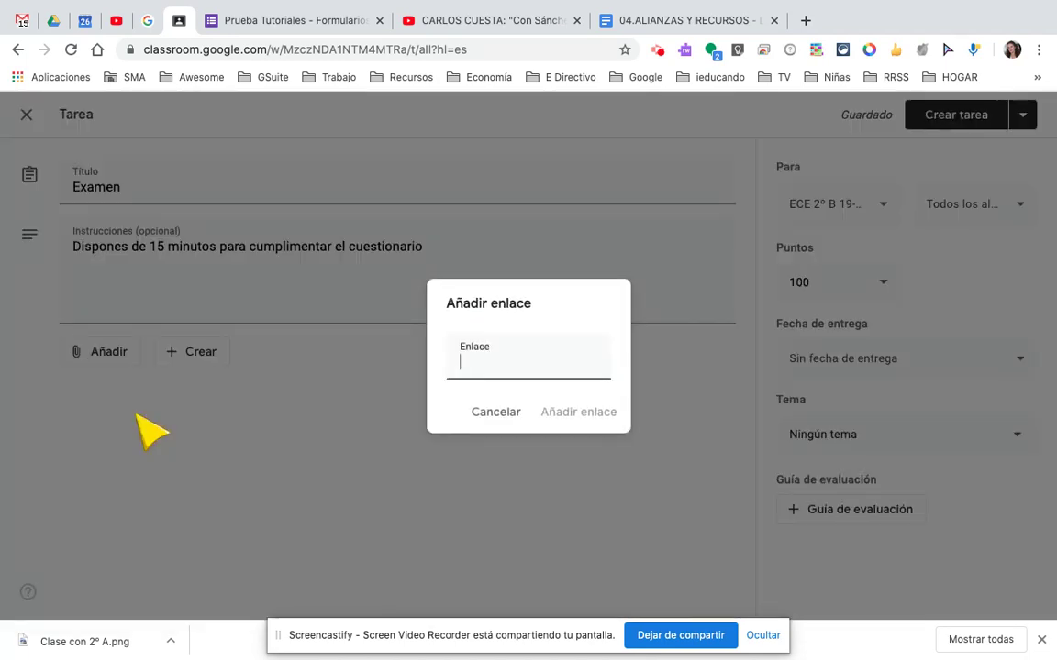
text(https://forms.gle/ePNzyAxqc1fp39qa9)
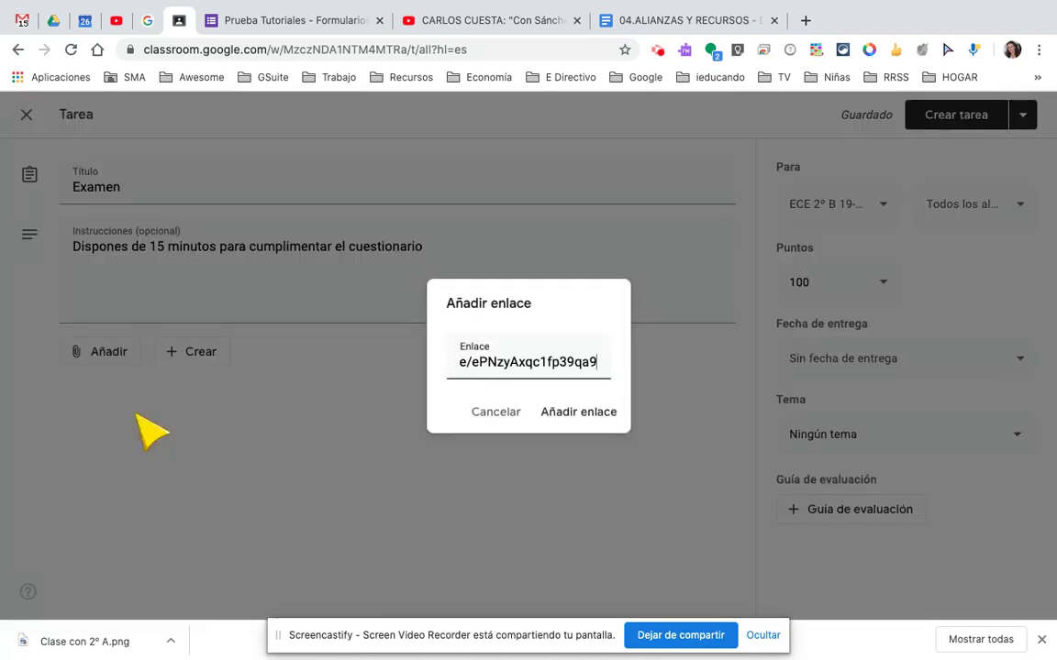
click(587, 413)
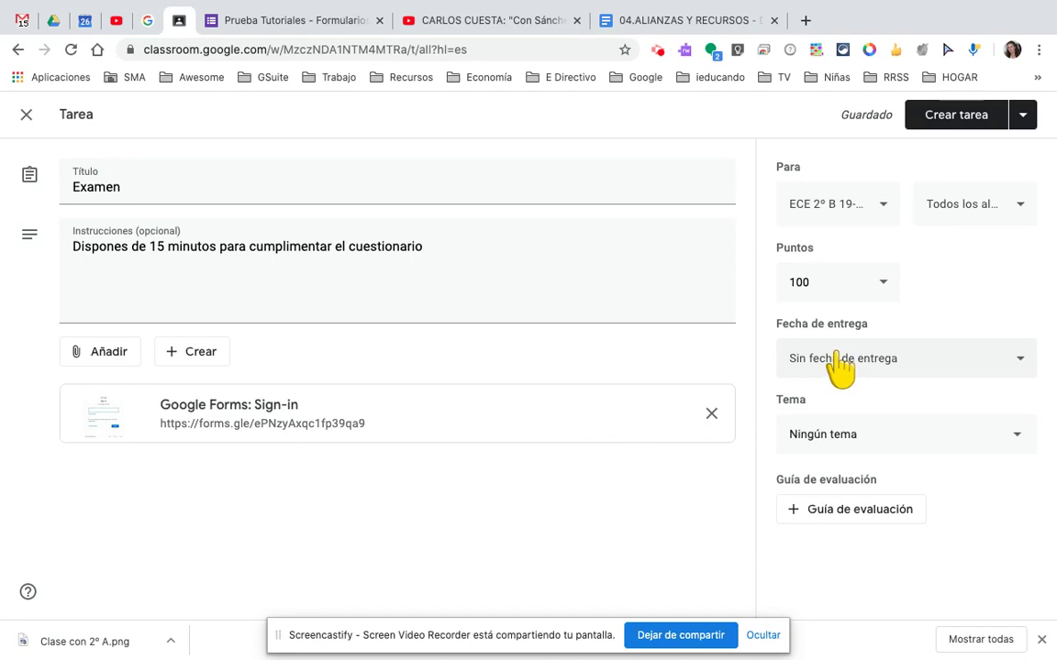
Step: Set the "Examen" assignment's points to 10 and save it as a draft
click(831, 283)
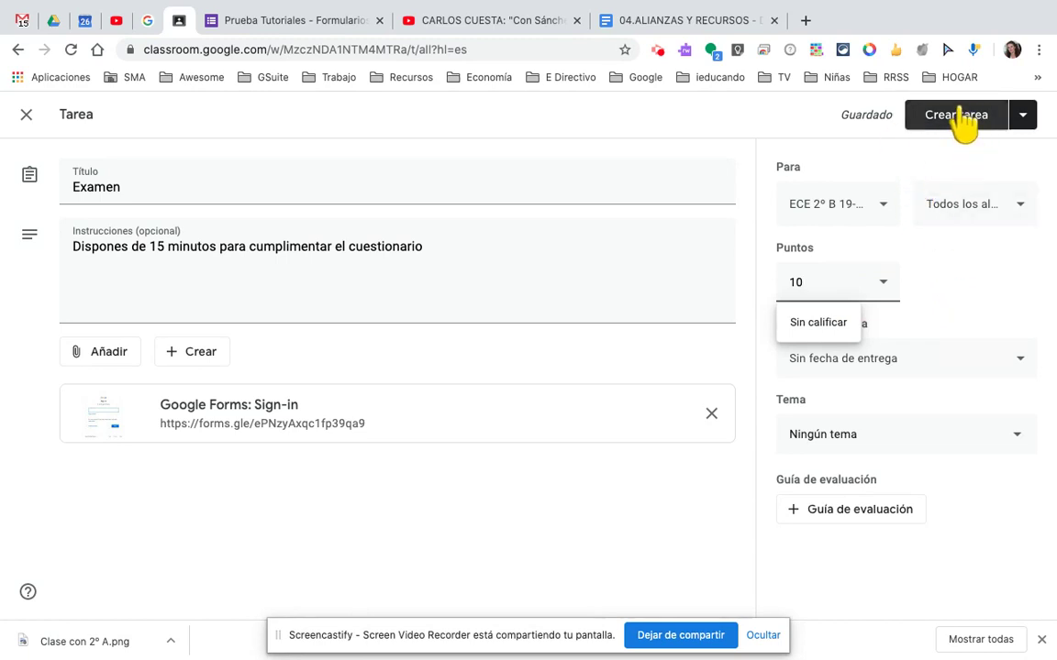
click(1024, 135)
click(1024, 135)
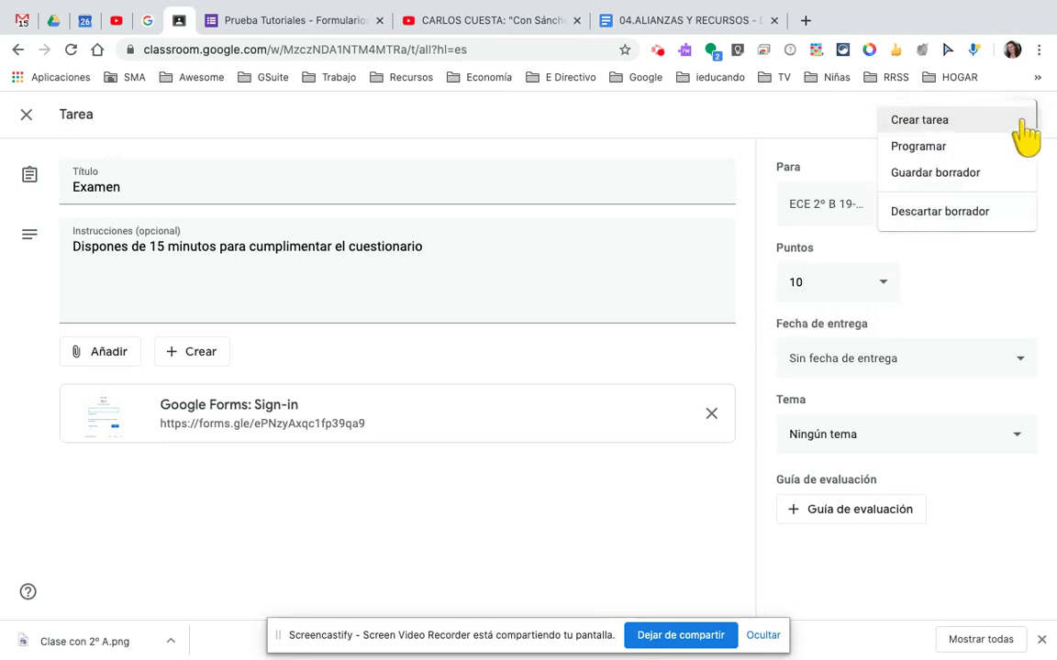
click(927, 174)
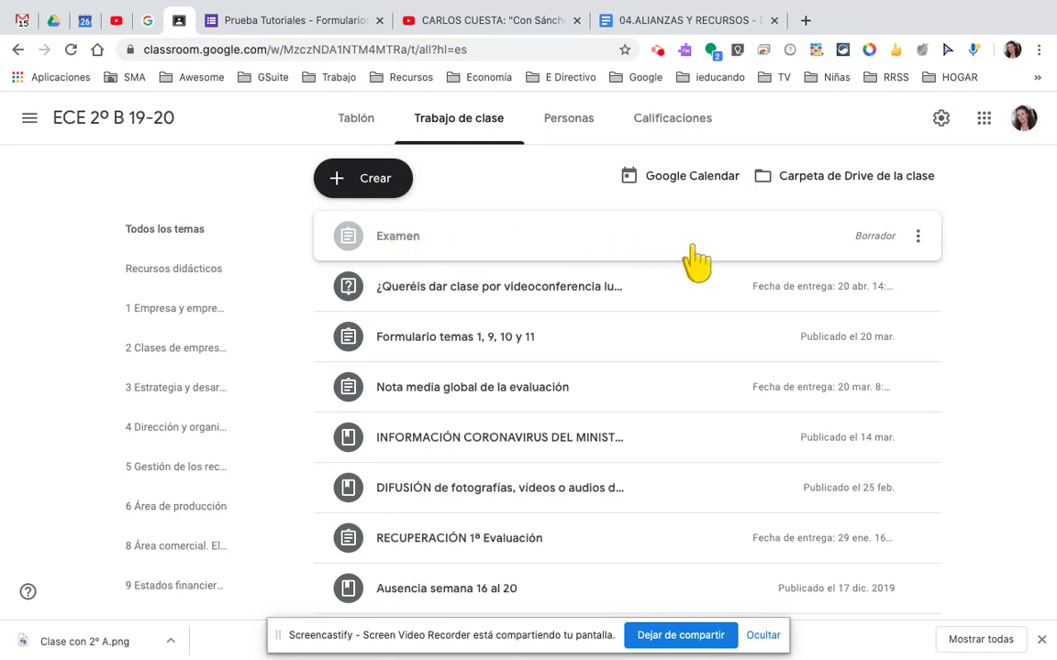
Step: Reopen the "Examen" draft for editing, review its contents, and close it
click(918, 239)
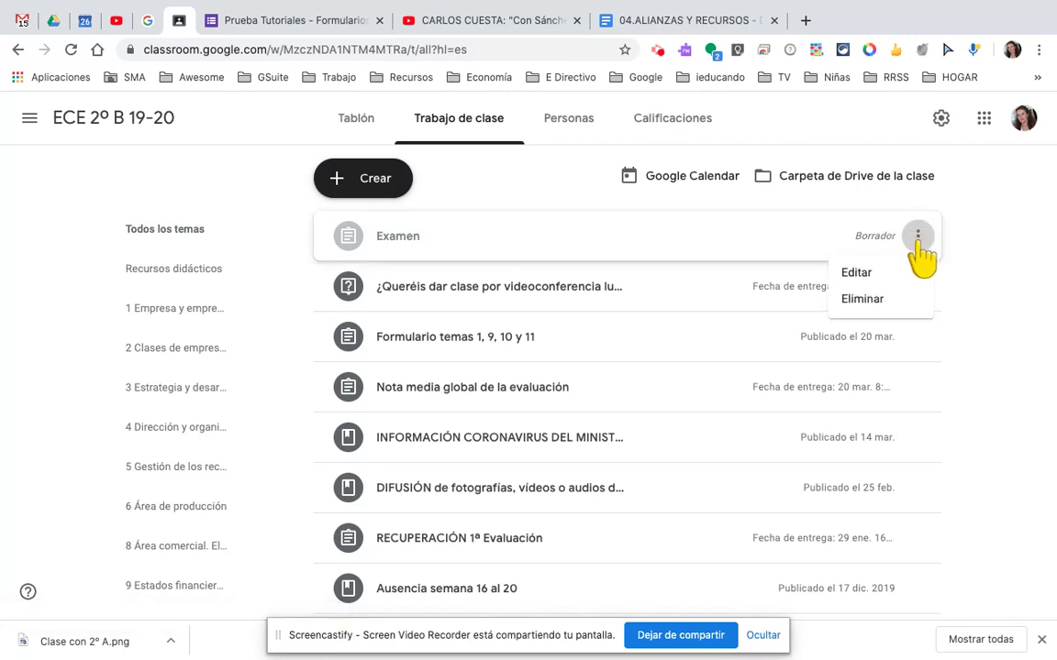
click(858, 274)
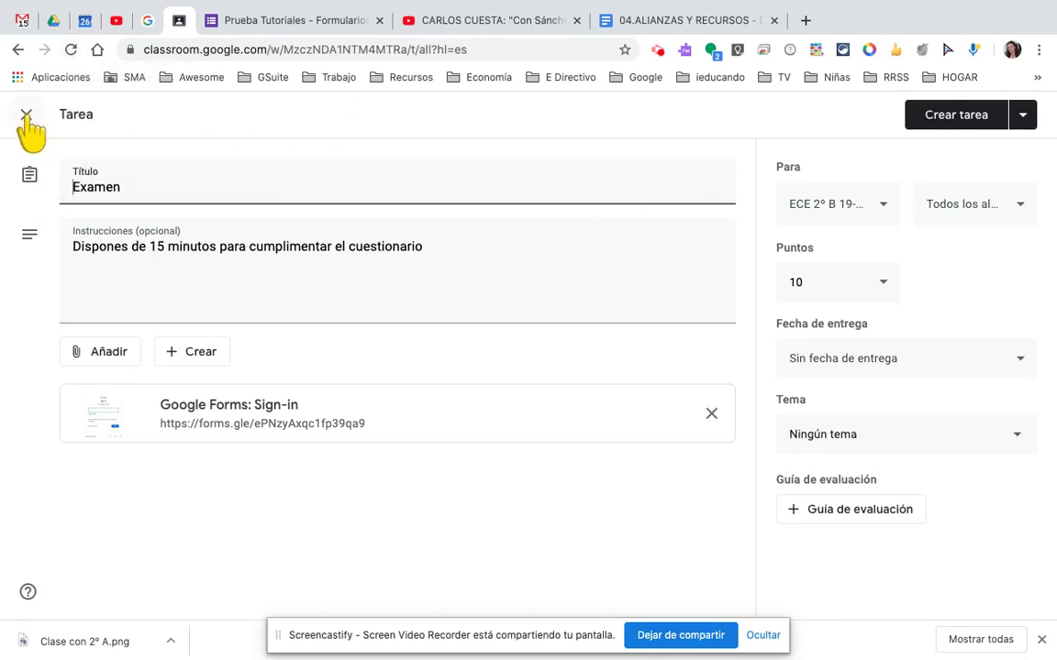
click(26, 115)
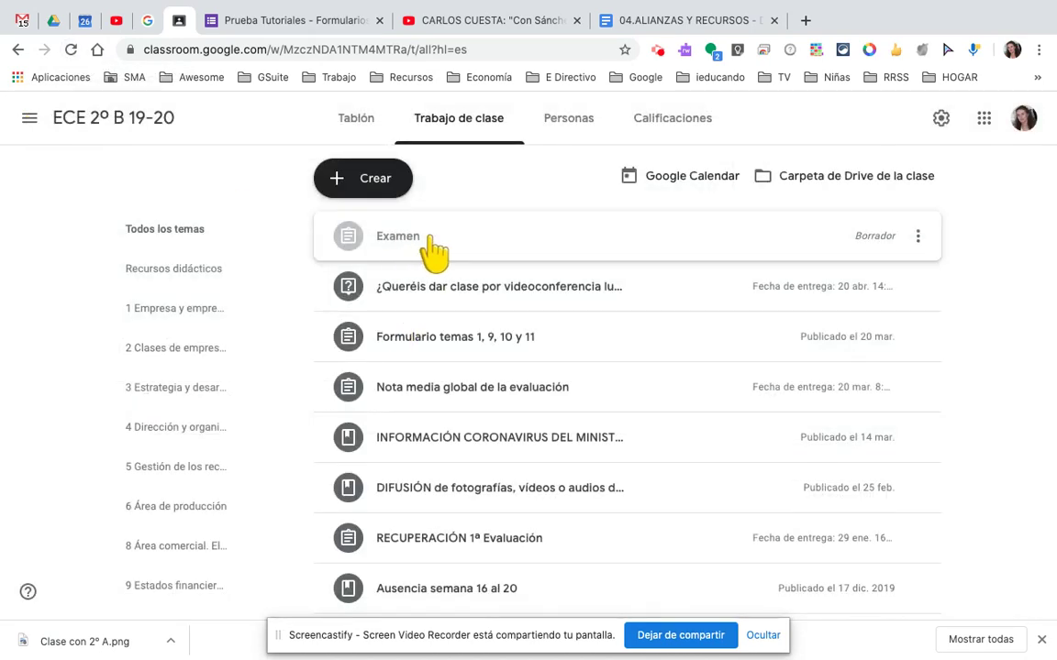
Step: Return to the "Prueba Tutoriales" form, close the sending dialog, and review the response summary with its score distribution and individual scores
click(287, 22)
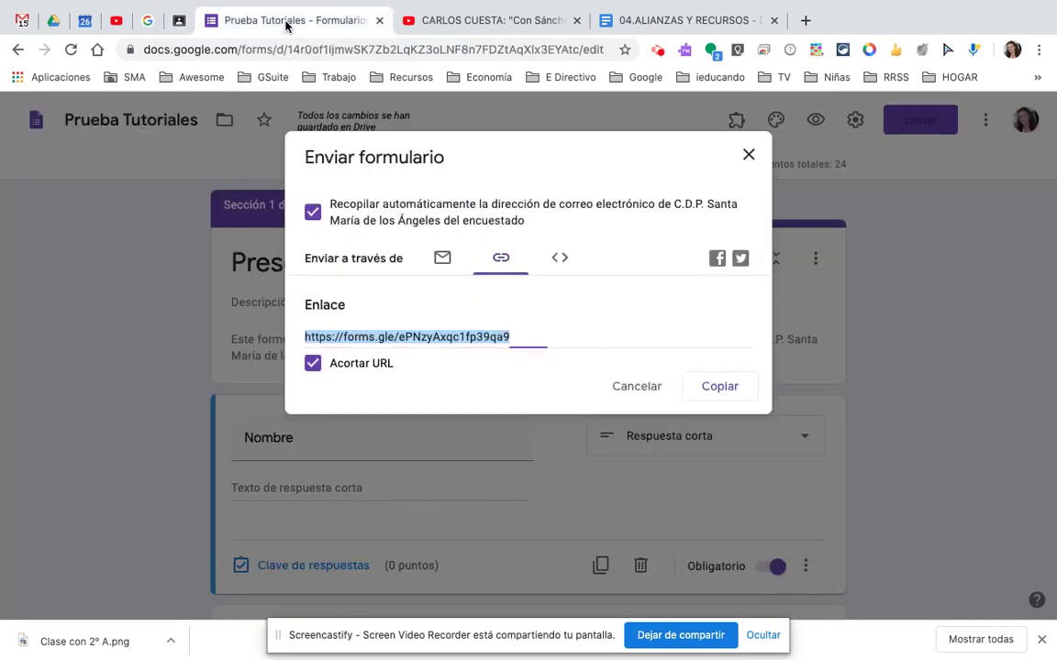
click(749, 157)
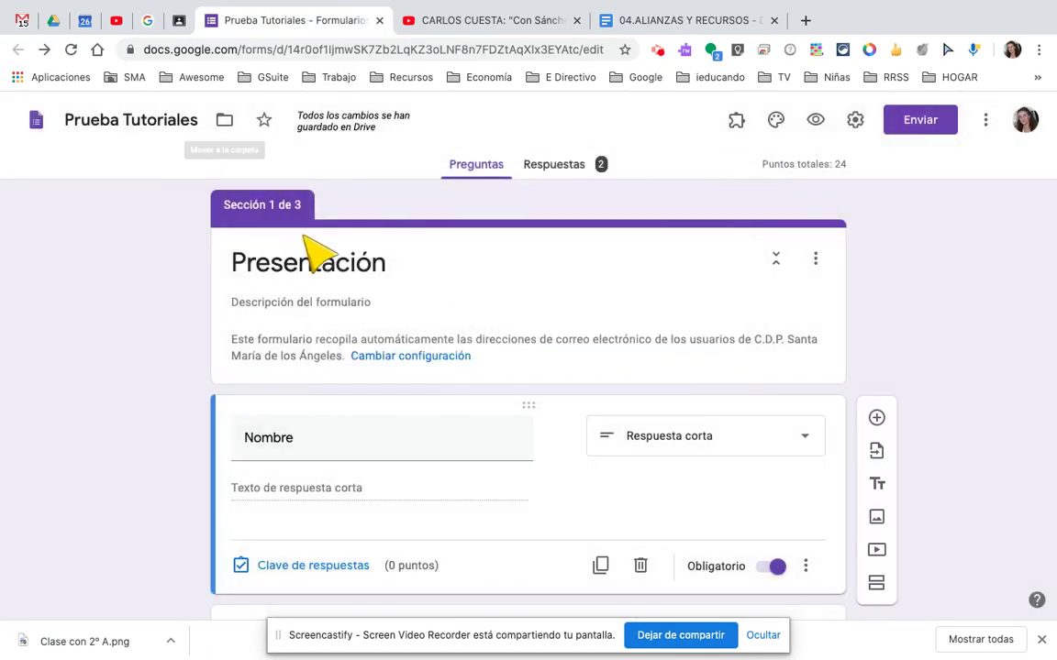
click(561, 170)
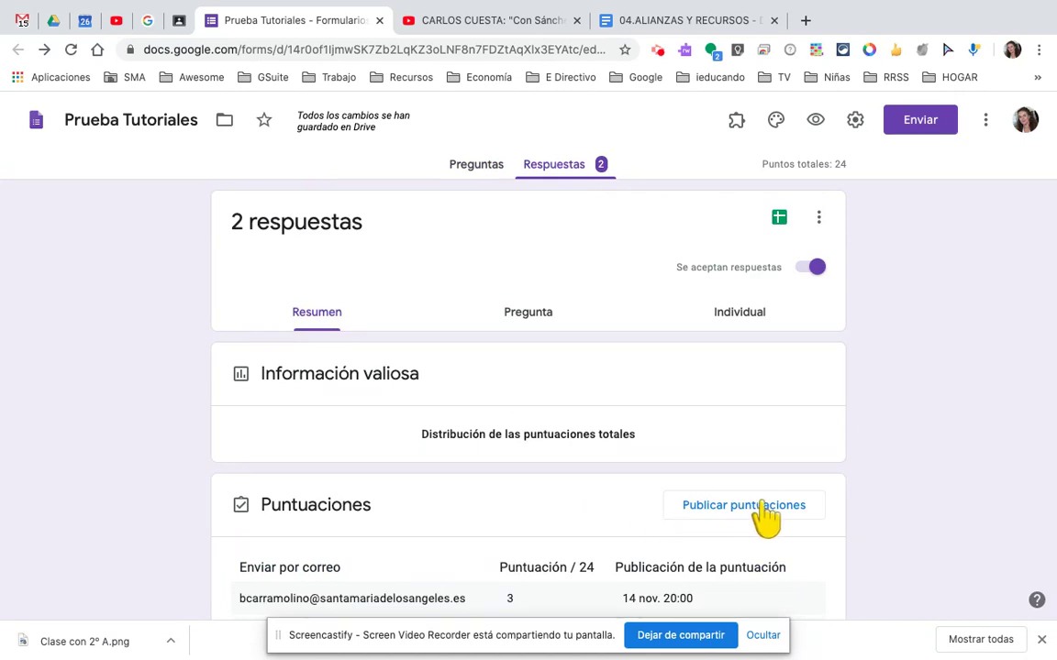
scroll(307, 566, down, 5)
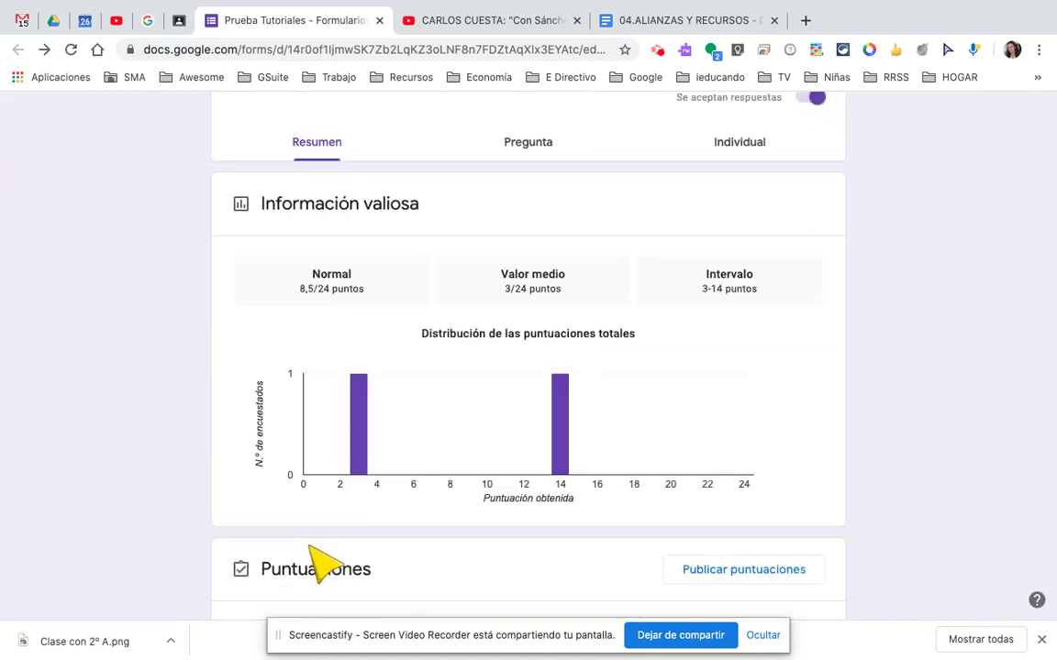
scroll(406, 528, up, 3)
scroll(406, 527, down, 3)
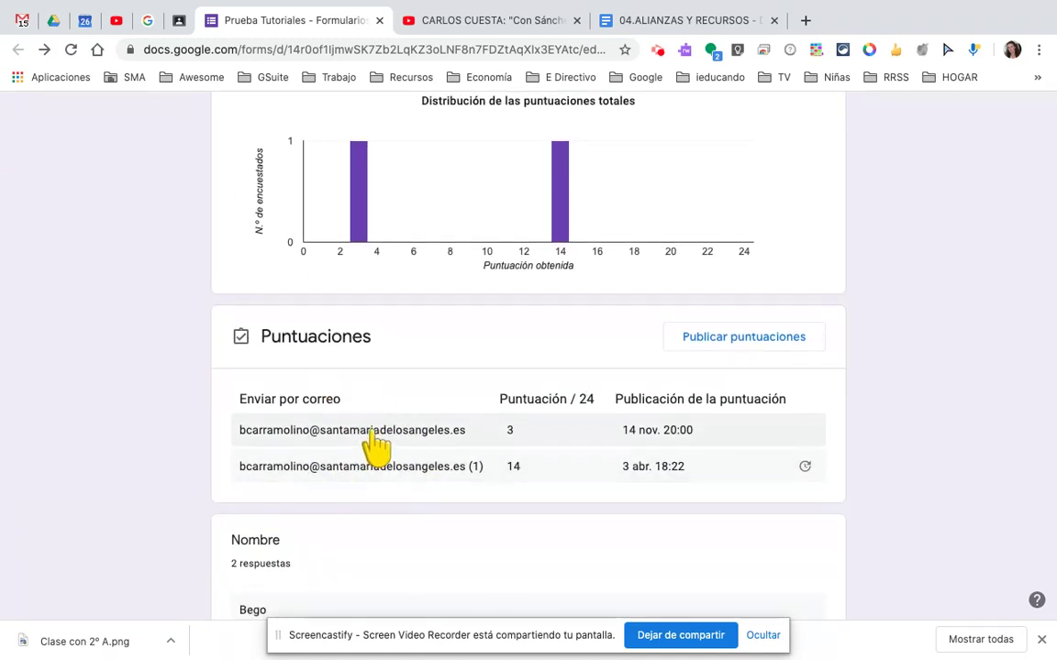
scroll(376, 445, up, 6)
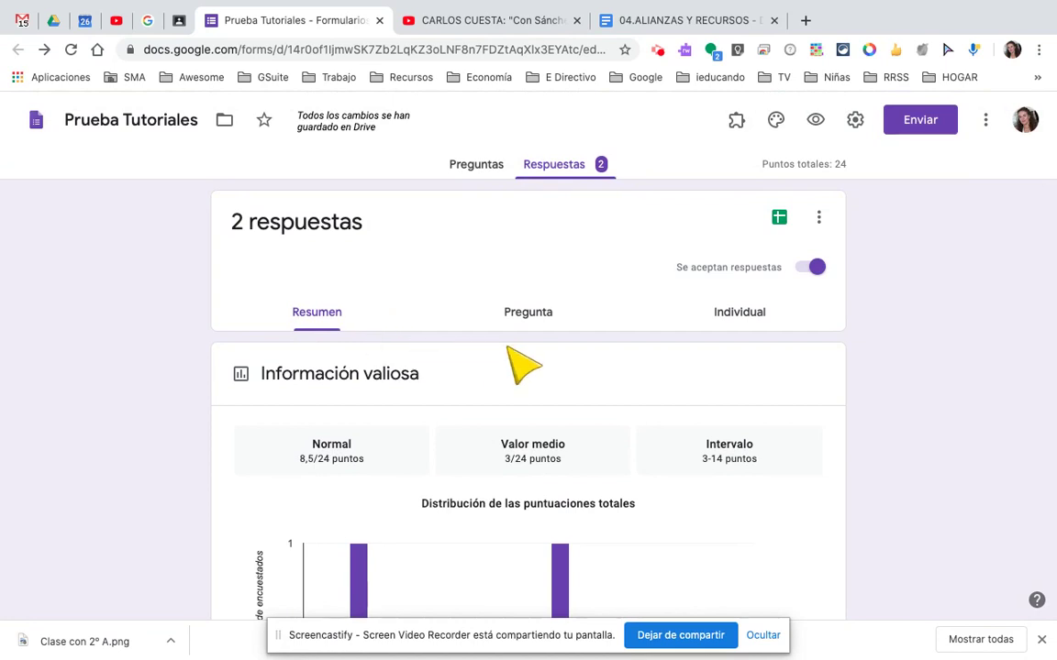
Step: Stop the "Prueba Tutoriales" form from accepting further responses
scroll(519, 366, down, 2)
scroll(472, 547, up, 3)
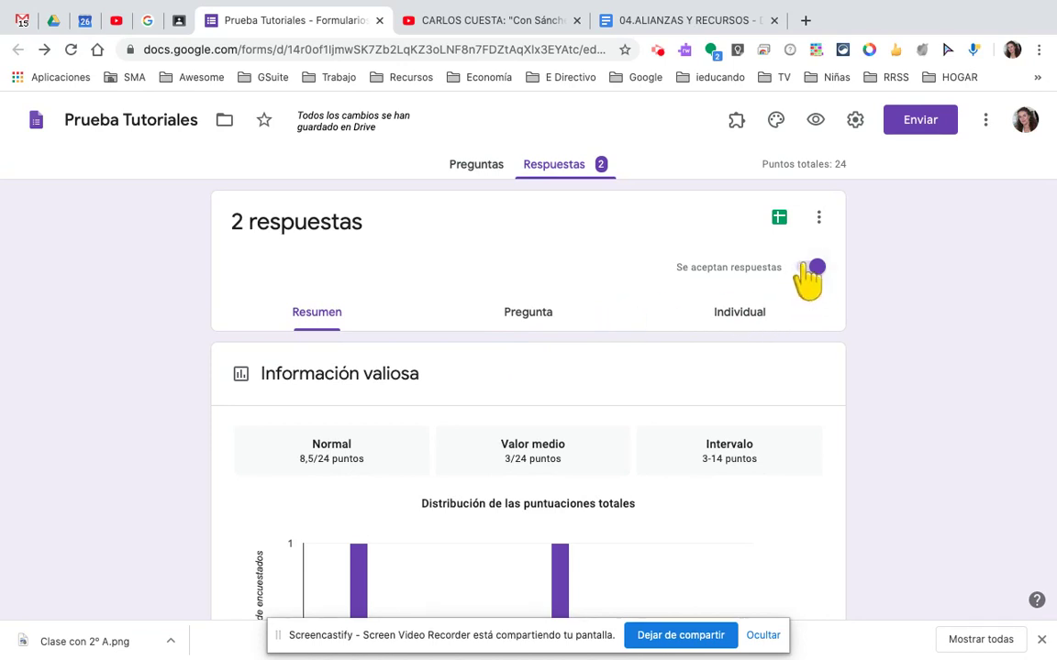
click(805, 267)
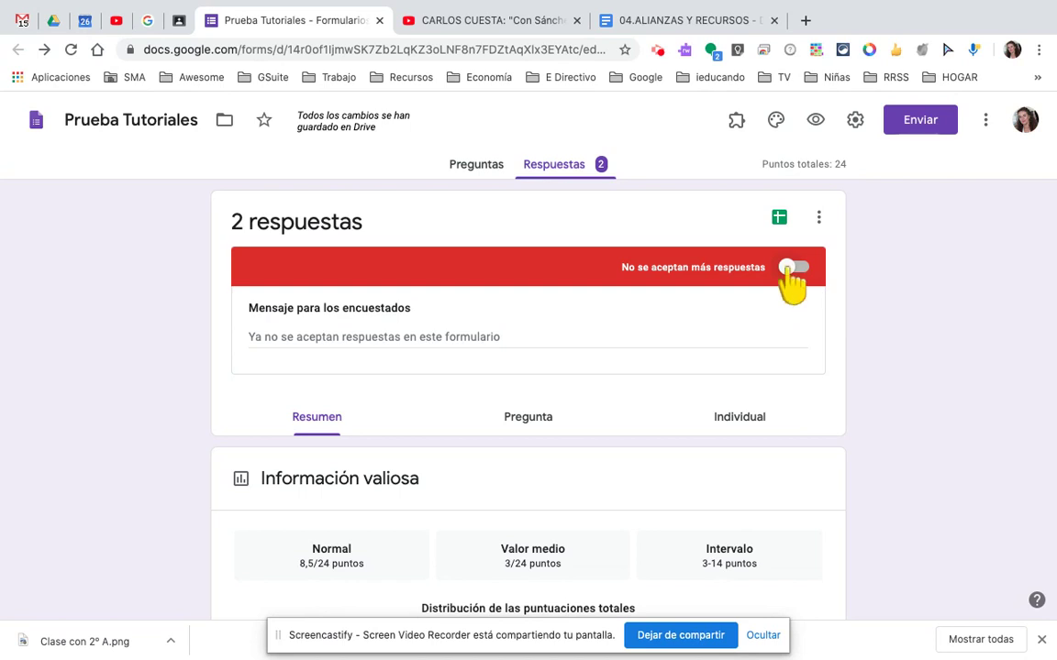
Step: Review the quiz responses by question and individually, examining the first respondent's answers and score
scroll(541, 416, down, 3)
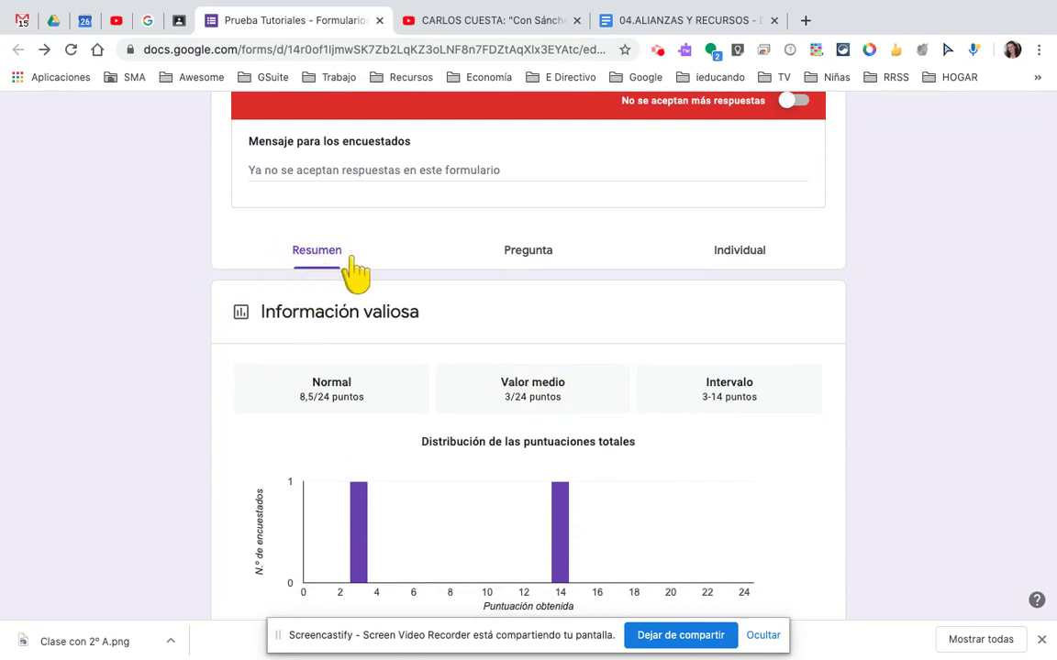
click(535, 264)
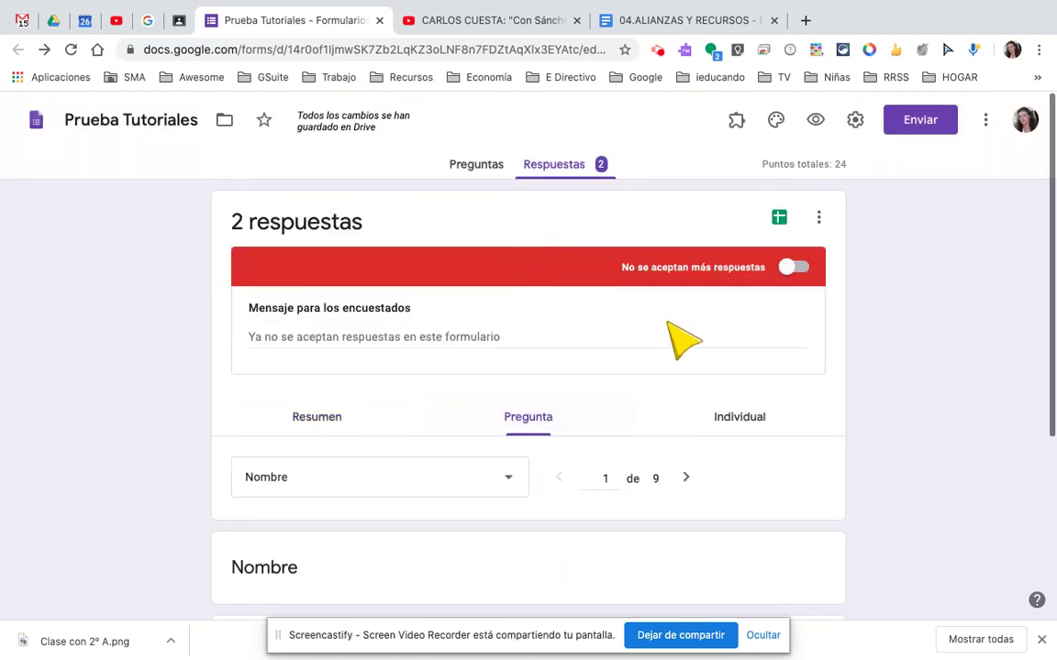
click(751, 427)
scroll(599, 509, down, 8)
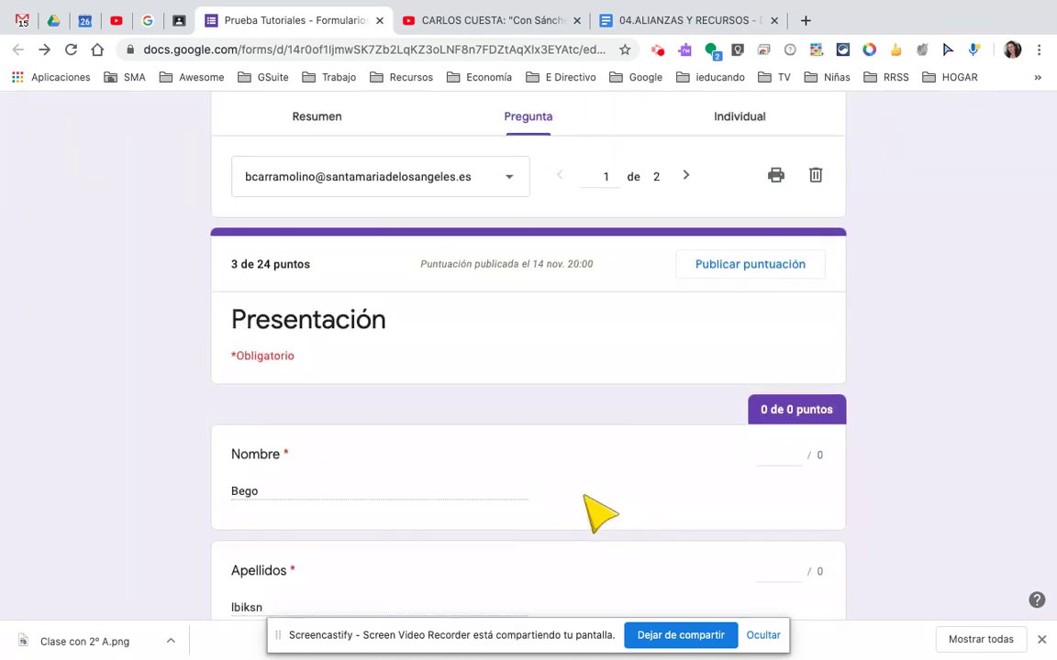
scroll(589, 506, up, 10)
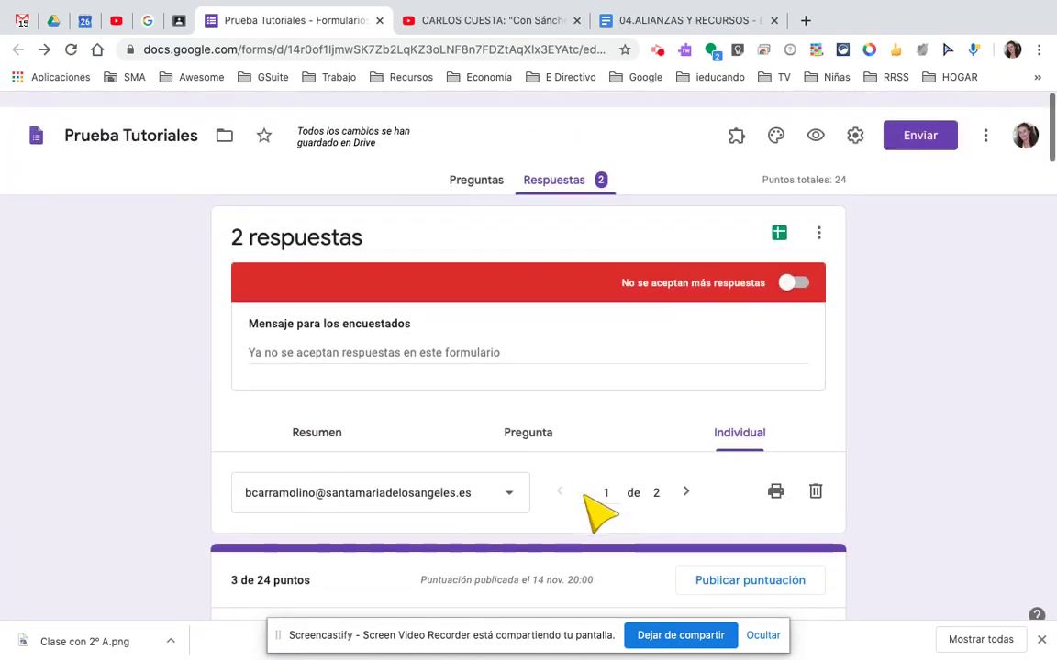